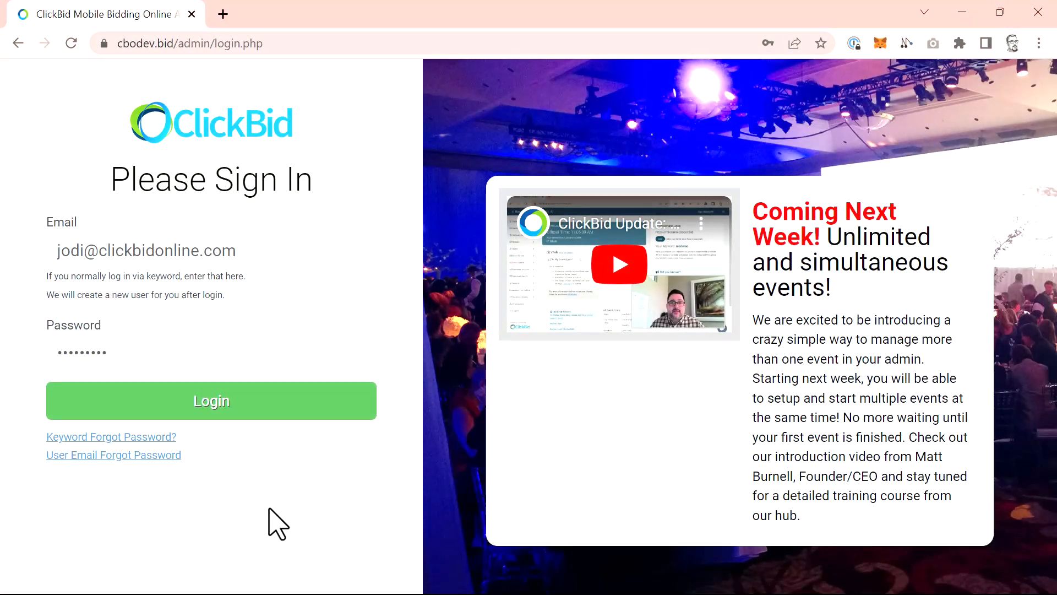
Sign in to the admin with the prefilled credentials and go to the Blue is for you Gala (goblue2332) event.
{"action": "left_click", "coordinate": [256, 414]}
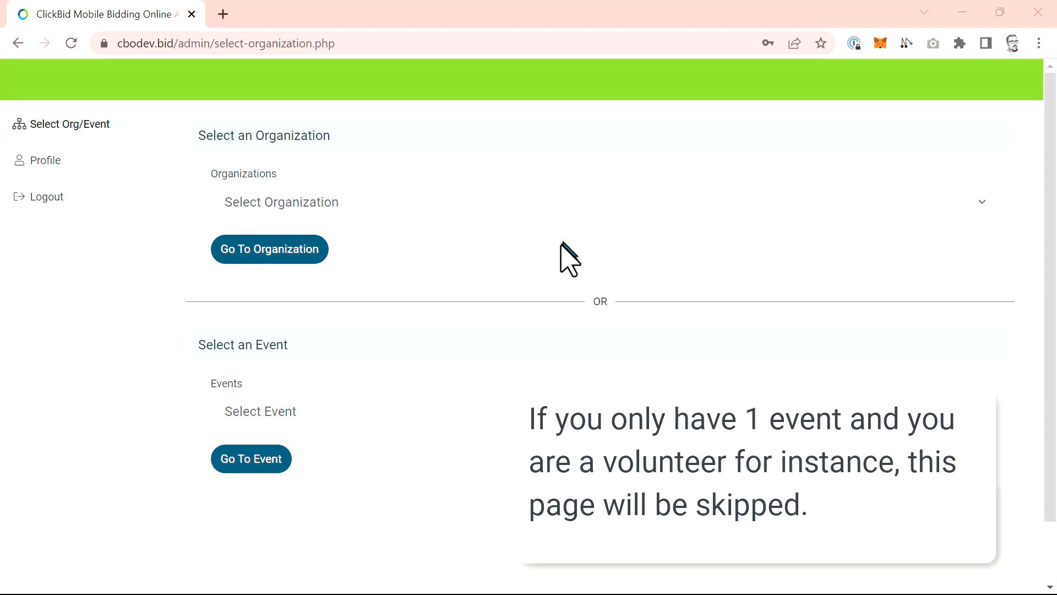
{"action": "left_click", "coordinate": [465, 407]}
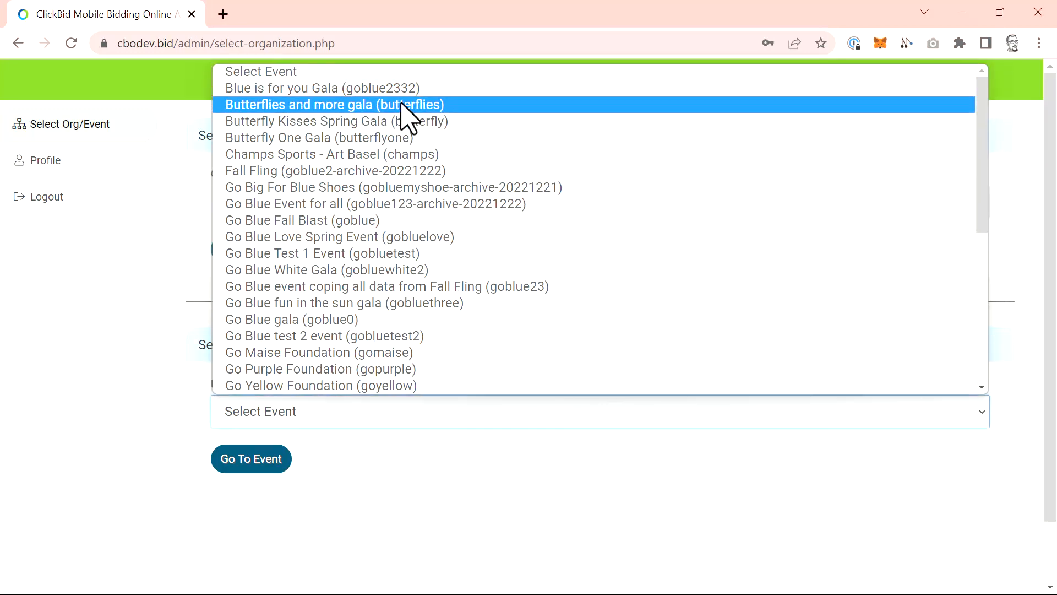
{"action": "left_click", "coordinate": [410, 91]}
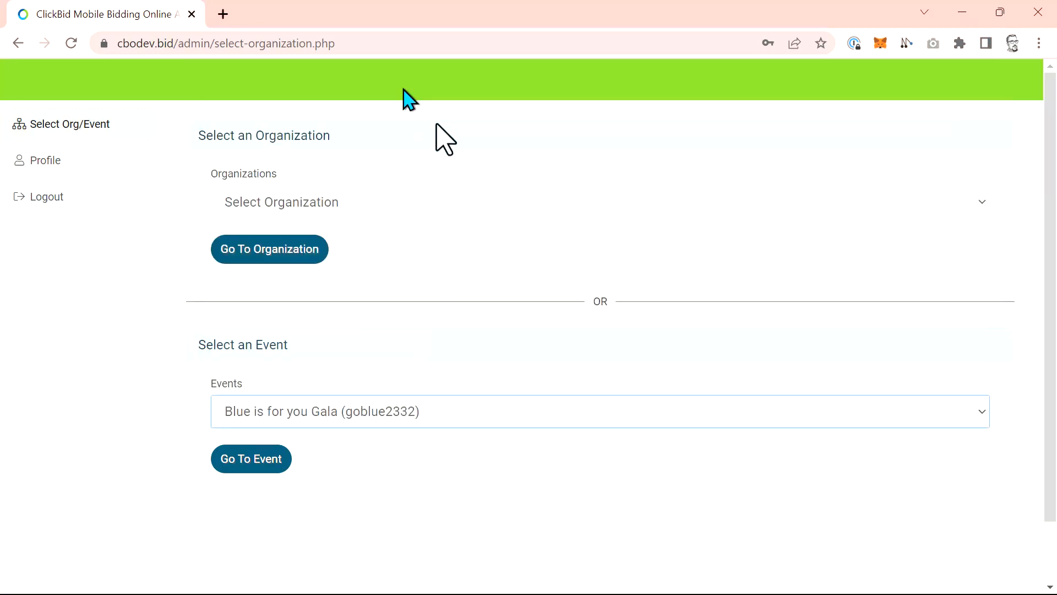
{"action": "left_click", "coordinate": [274, 462]}
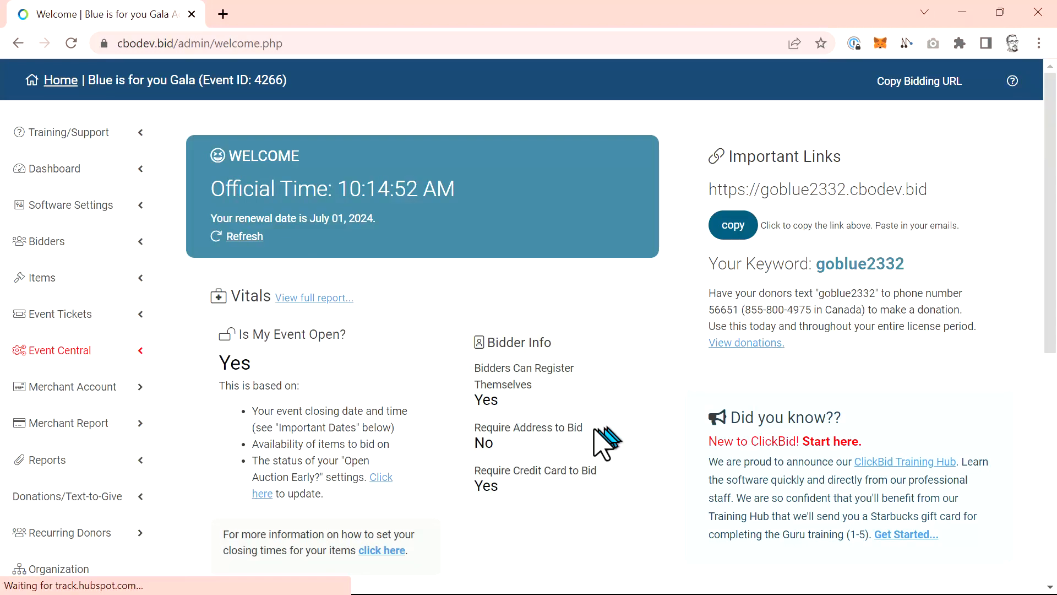
Open the event's organization and review the organization account's contact info, address and receipts/invoices.
{"action": "scroll", "coordinate": [210, 490], "scroll_direction": "down", "scroll_amount": 3}
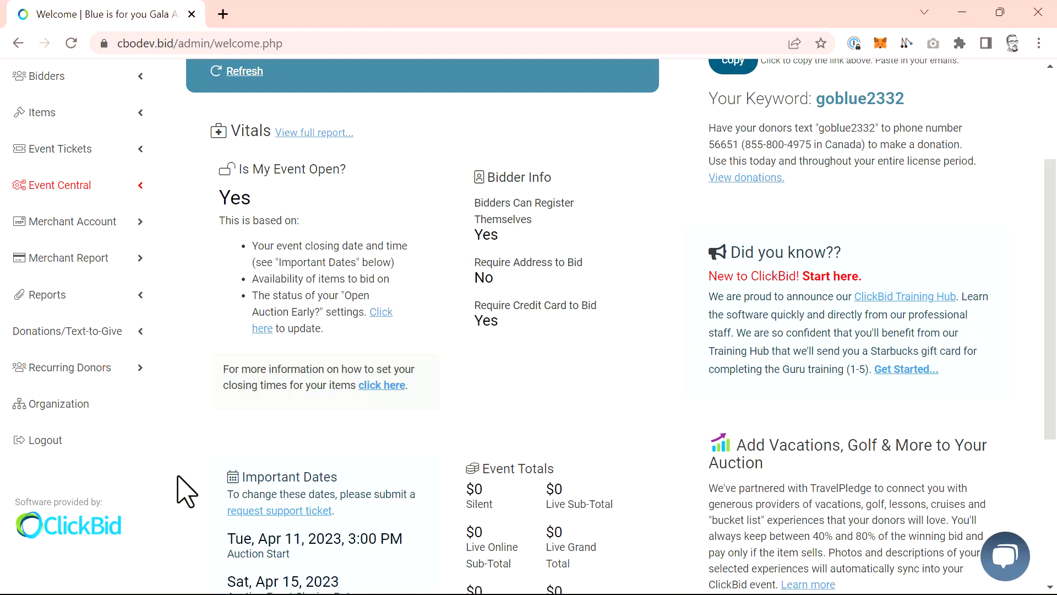
{"action": "left_click", "coordinate": [101, 412]}
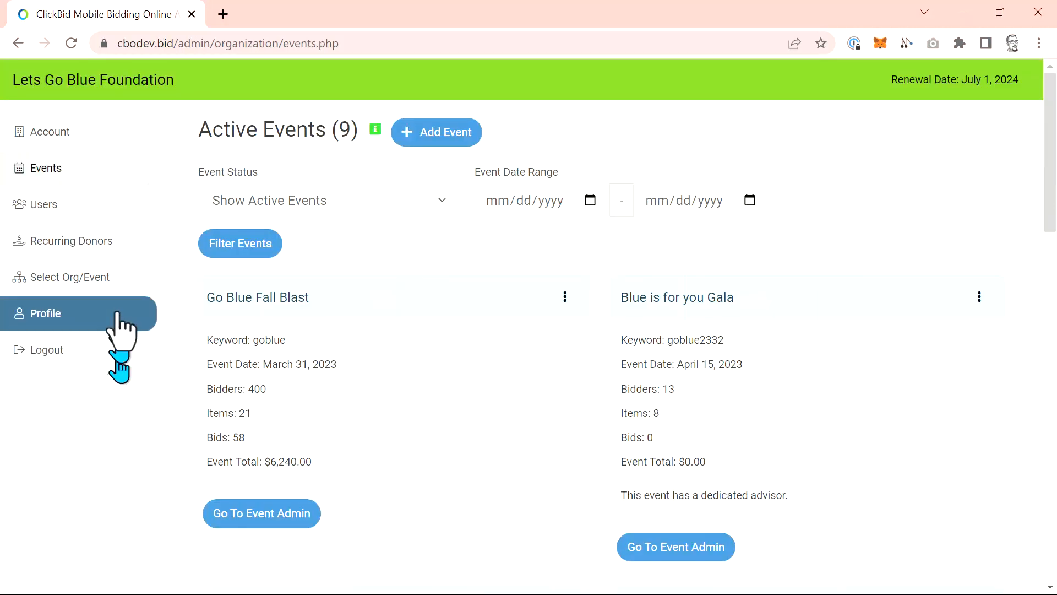
{"action": "left_click", "coordinate": [77, 145]}
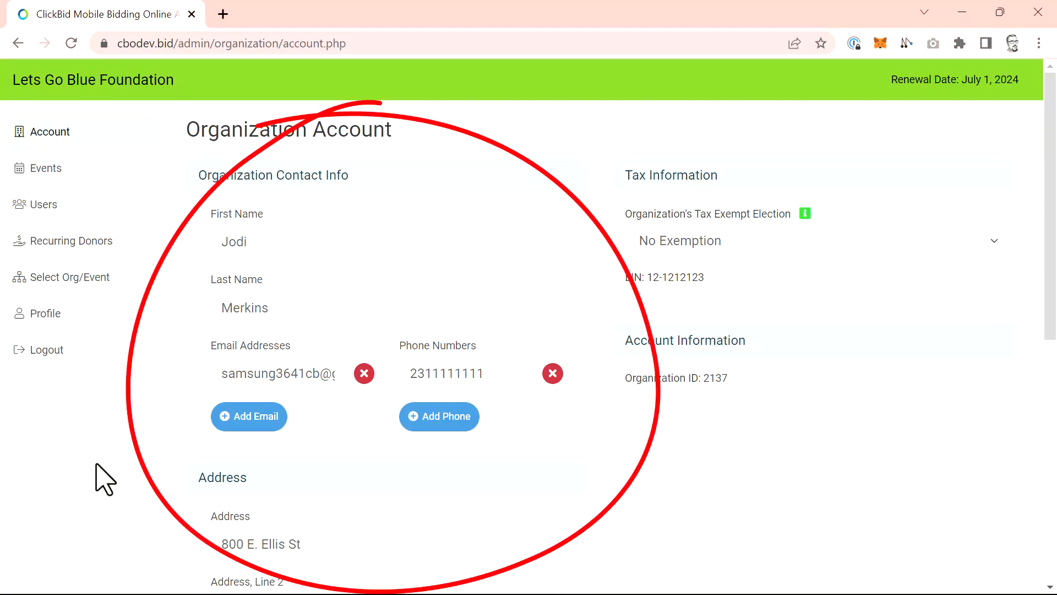
{"action": "scroll", "coordinate": [104, 479], "scroll_direction": "down", "scroll_amount": 5}
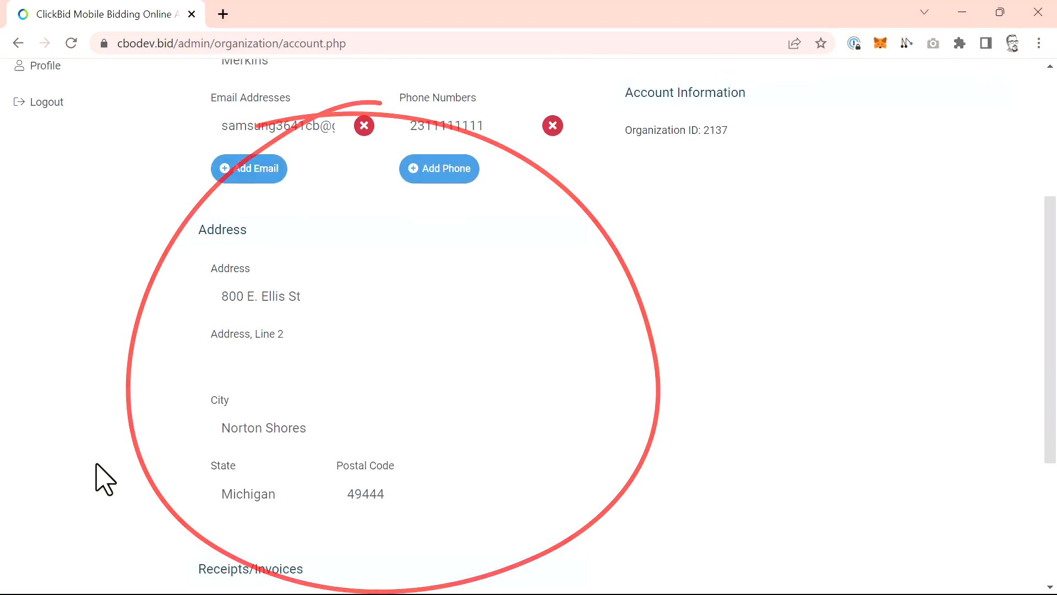
{"action": "scroll", "coordinate": [104, 479], "scroll_direction": "down", "scroll_amount": 3}
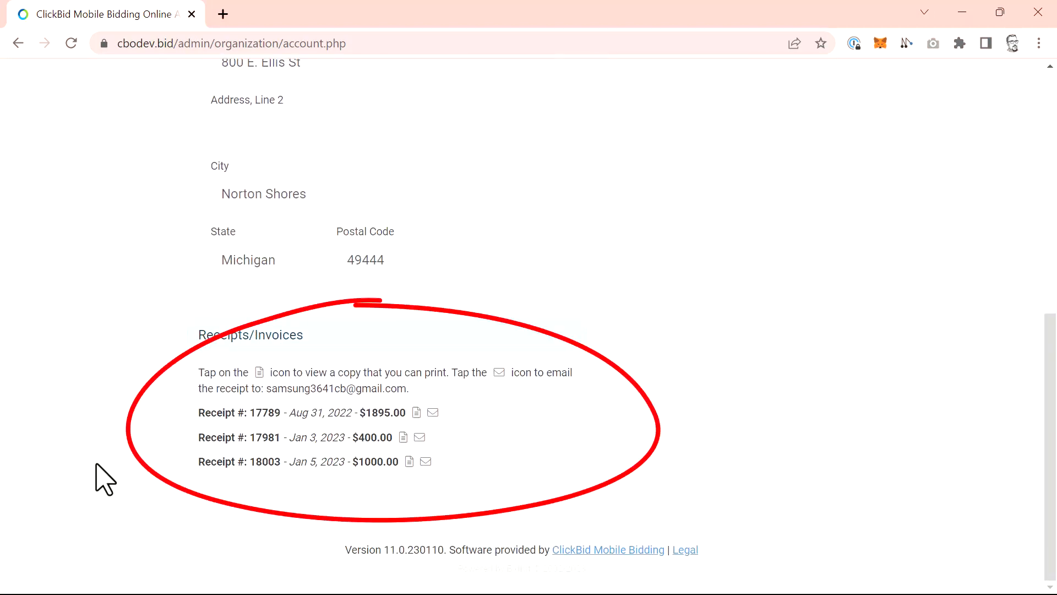
{"action": "scroll", "coordinate": [96, 465], "scroll_direction": "up", "scroll_amount": 9}
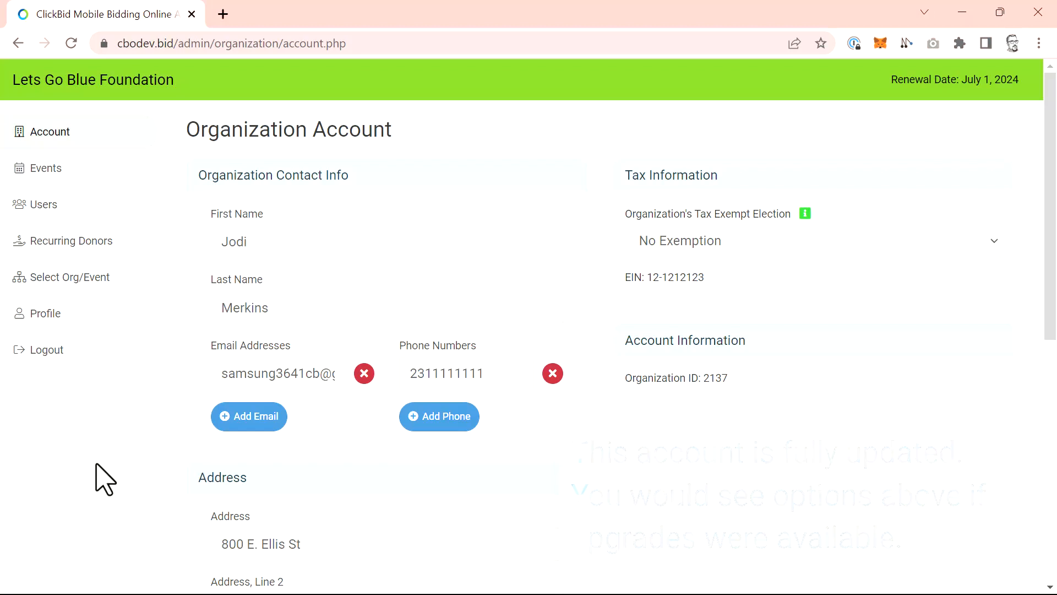
Give the sample bidder user the organization permissions Create Events, Delete Events, Add Users and the Users update function.
{"action": "left_click", "coordinate": [49, 217]}
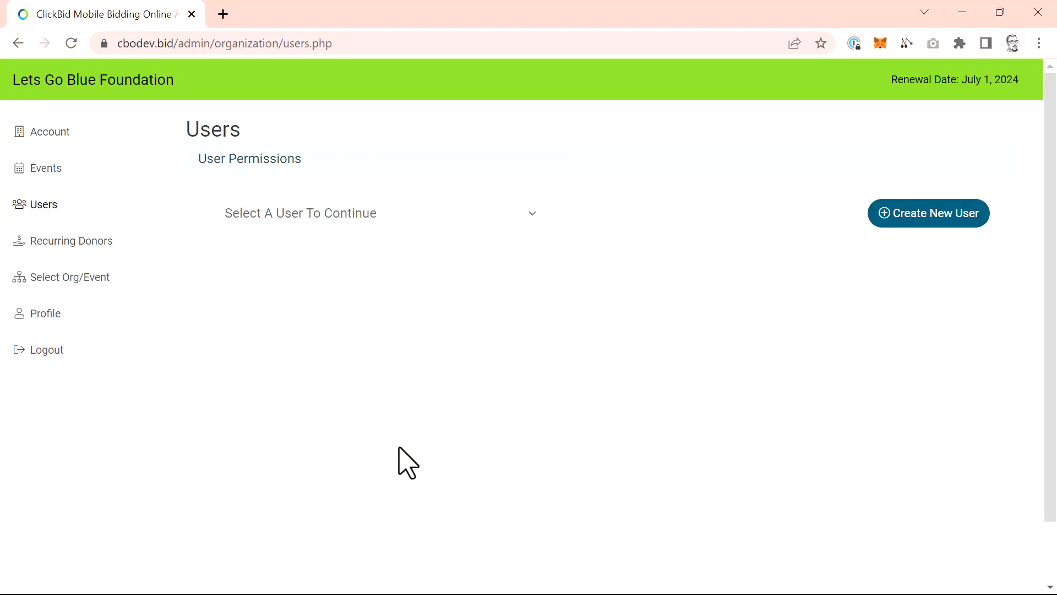
{"action": "left_click", "coordinate": [425, 222]}
{"action": "left_click", "coordinate": [307, 255]}
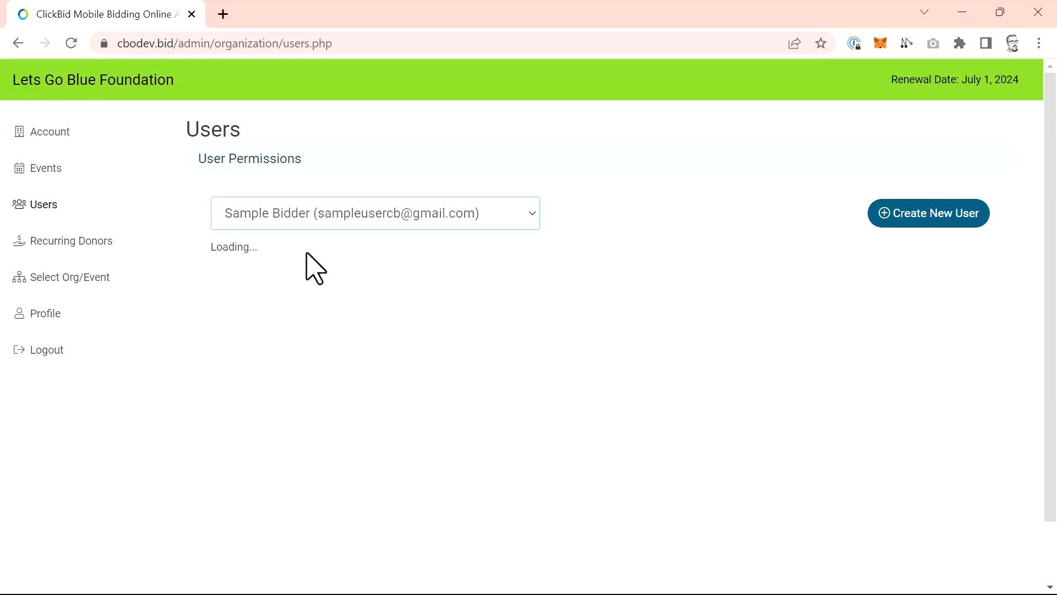
{"action": "key", "text": "ctrl+minus"}
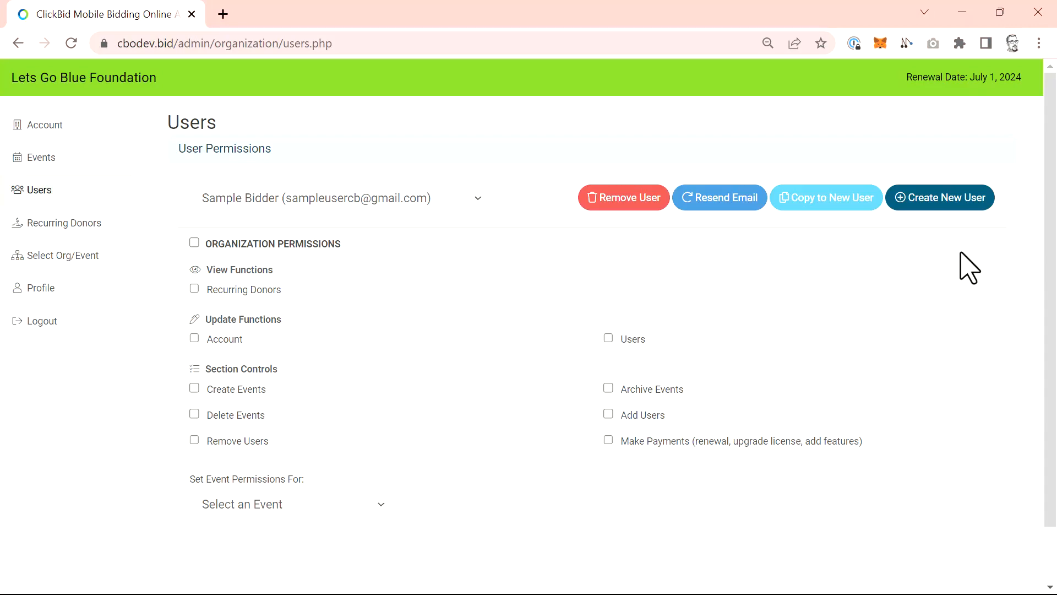
{"action": "scroll", "coordinate": [969, 268], "scroll_direction": "down", "scroll_amount": 2}
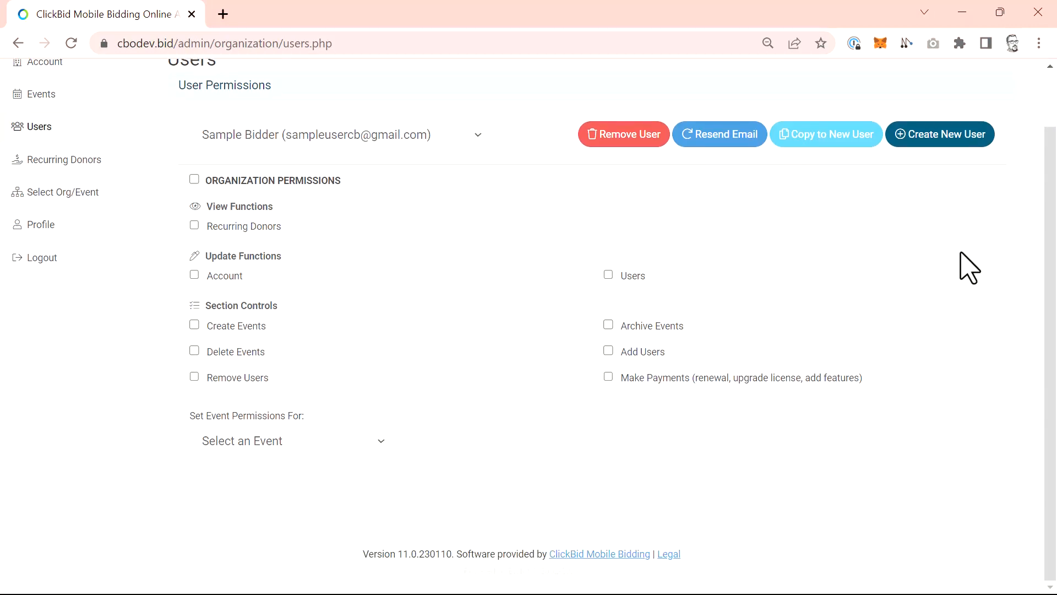
{"action": "left_click", "coordinate": [246, 331]}
{"action": "left_click", "coordinate": [248, 355]}
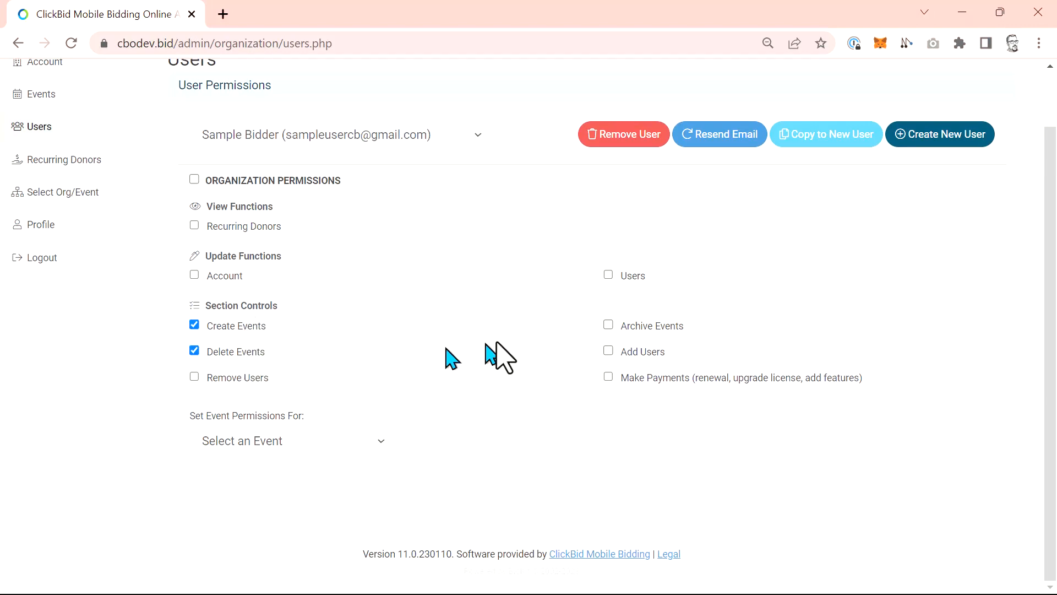
{"action": "left_click", "coordinate": [607, 352]}
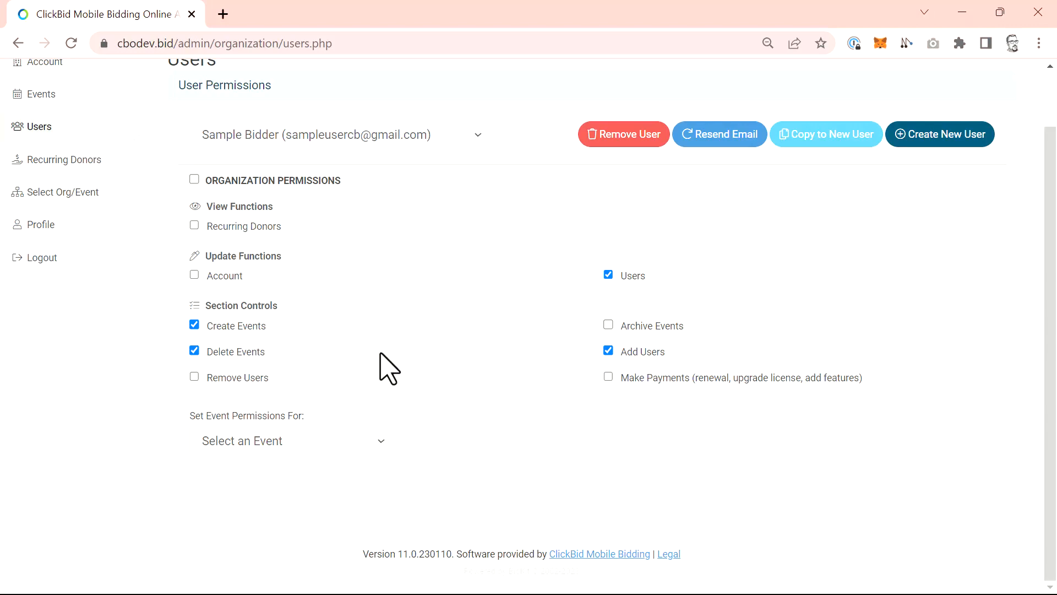
Choose Go Blue Fall Blast as the event to set the sample bidder's event permissions for.
{"action": "left_click", "coordinate": [380, 439]}
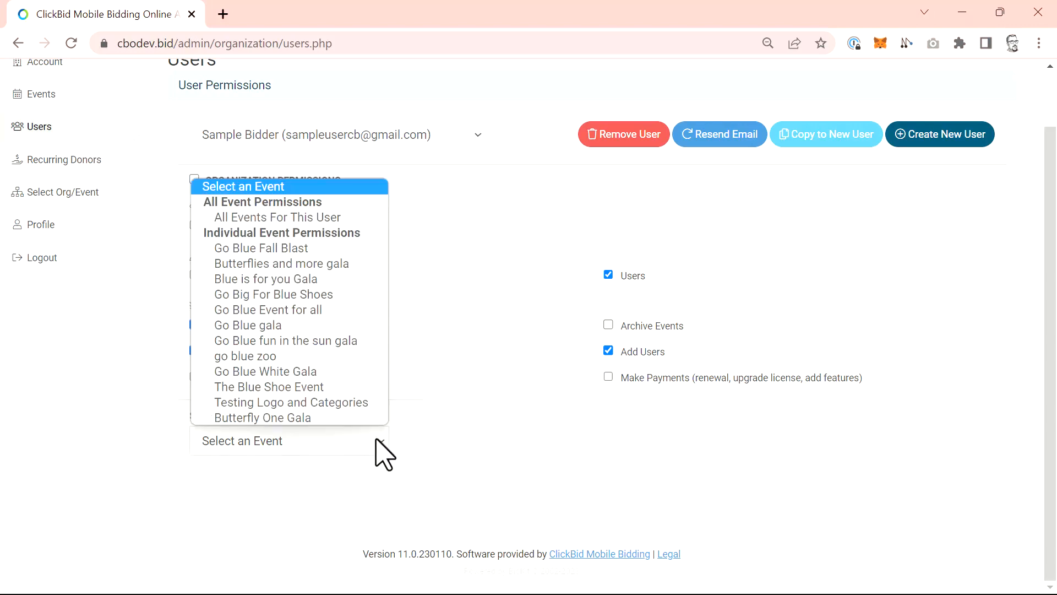
{"action": "left_click", "coordinate": [353, 247]}
{"action": "scroll", "coordinate": [485, 295], "scroll_direction": "down", "scroll_amount": 6}
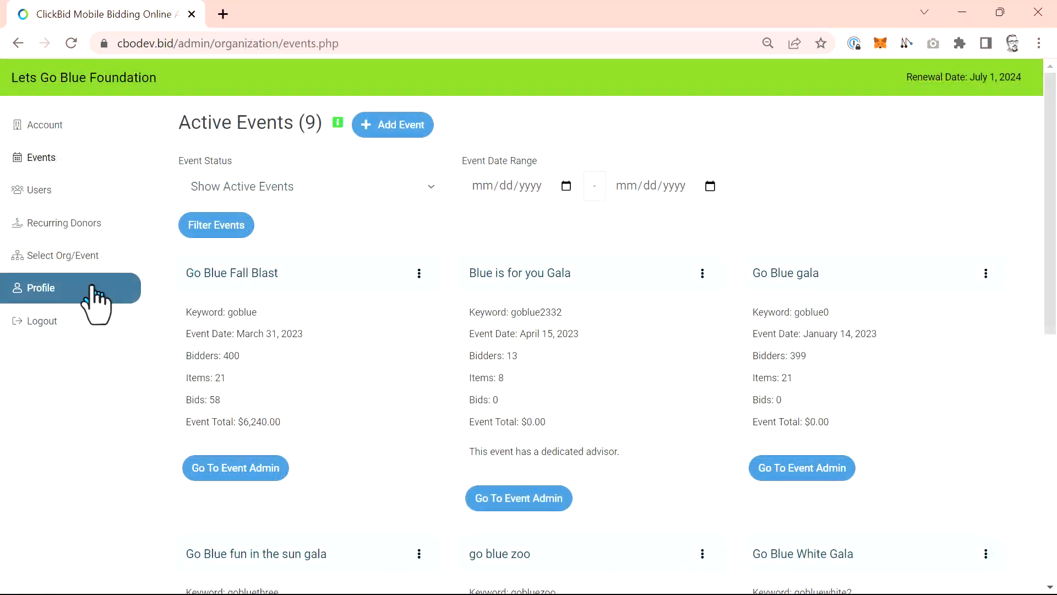
Review the organization's list of recurring donations for all events.
{"action": "left_click", "coordinate": [77, 228]}
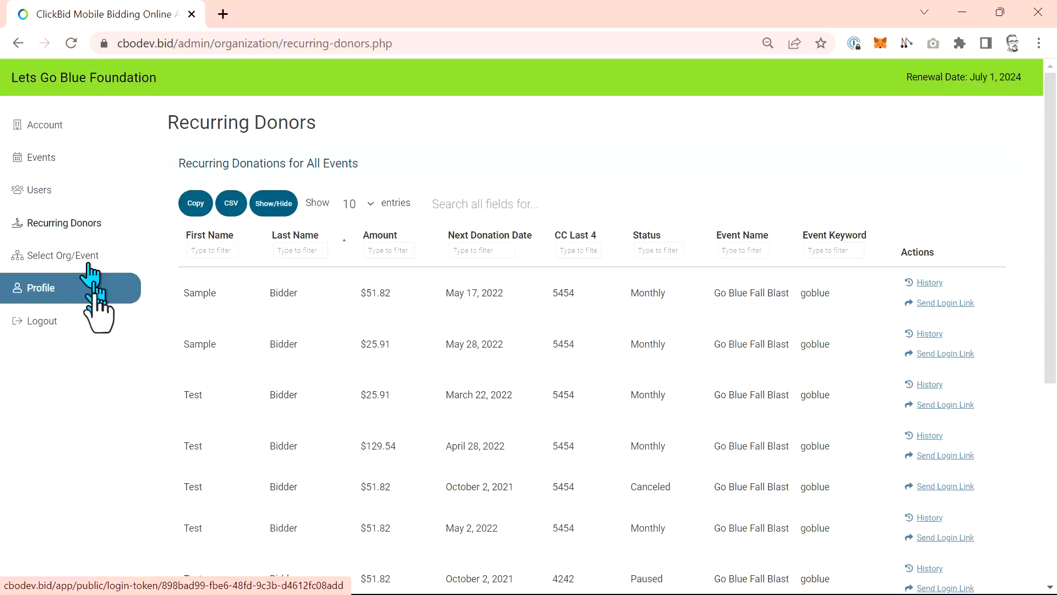
{"action": "scroll", "coordinate": [528, 391], "scroll_direction": "down", "scroll_amount": 5}
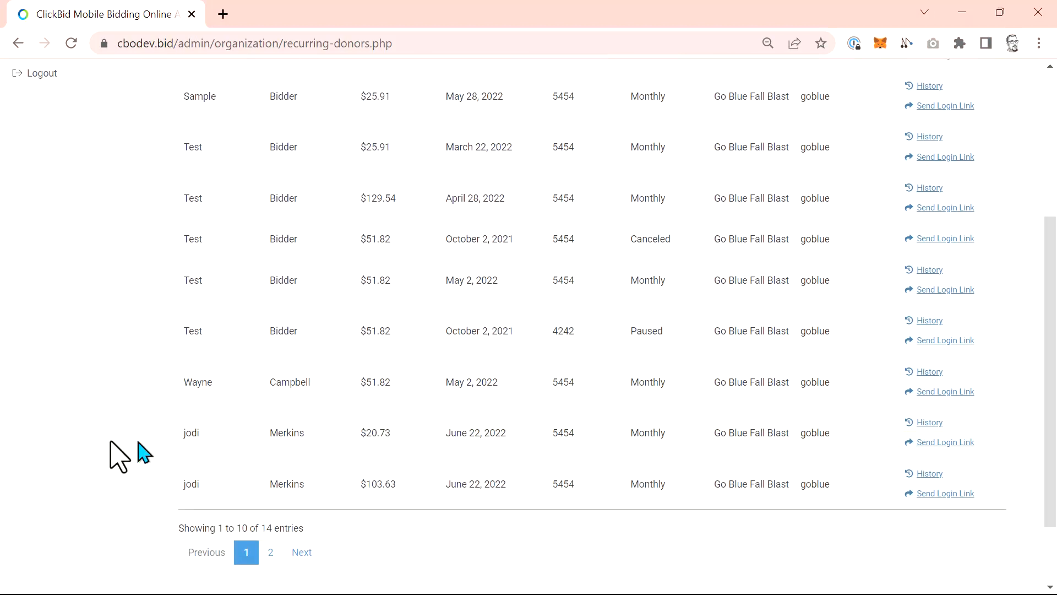
{"action": "scroll", "coordinate": [49, 432], "scroll_direction": "up", "scroll_amount": 2}
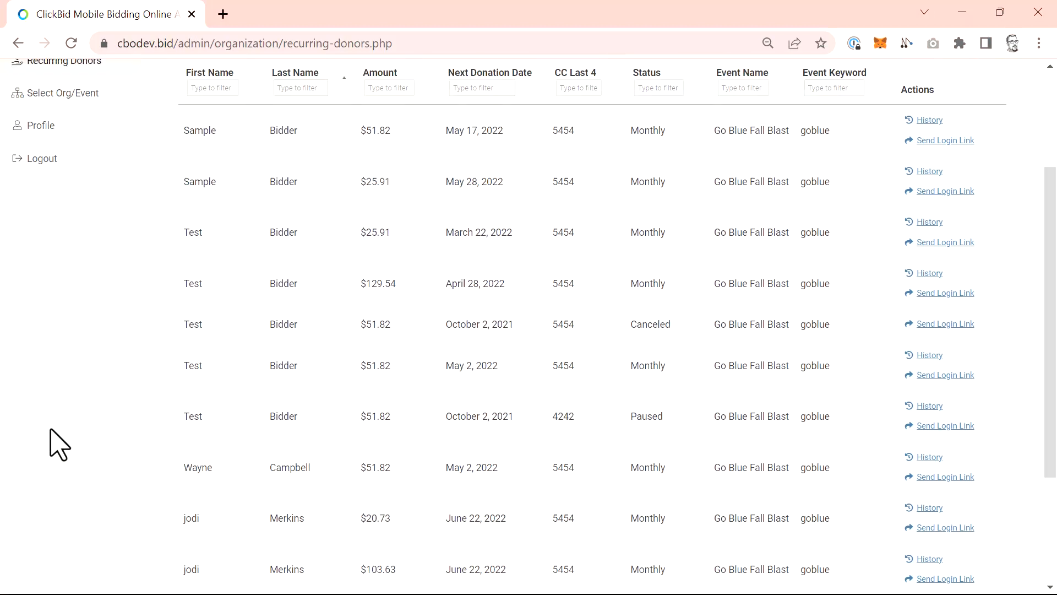
{"action": "scroll", "coordinate": [59, 444], "scroll_direction": "up", "scroll_amount": 3}
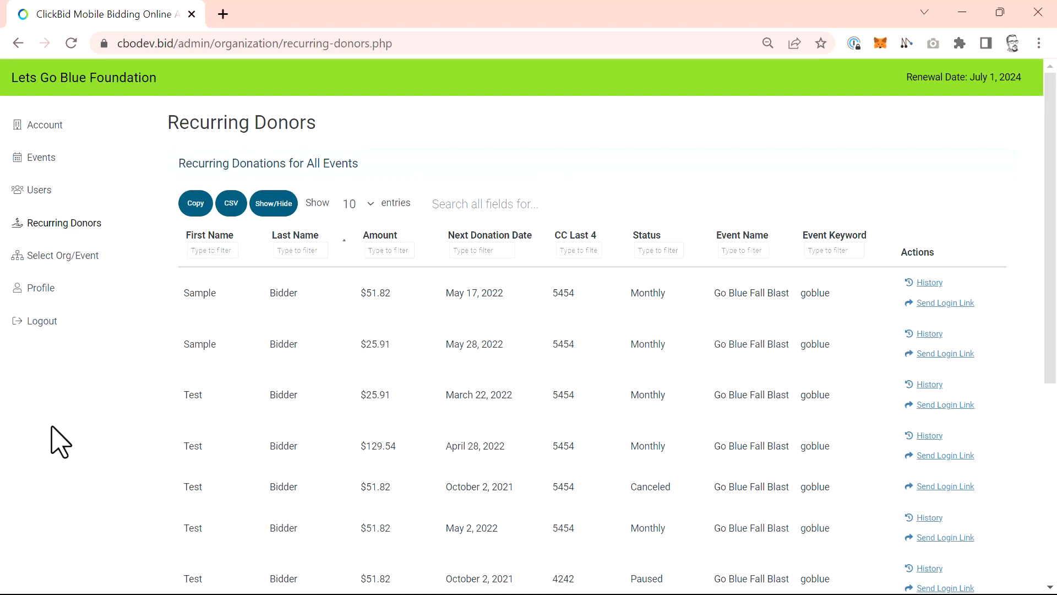
Go to the Go Blue Fall Blast event admin and review that event's own recurring donors list.
{"action": "left_click", "coordinate": [42, 171]}
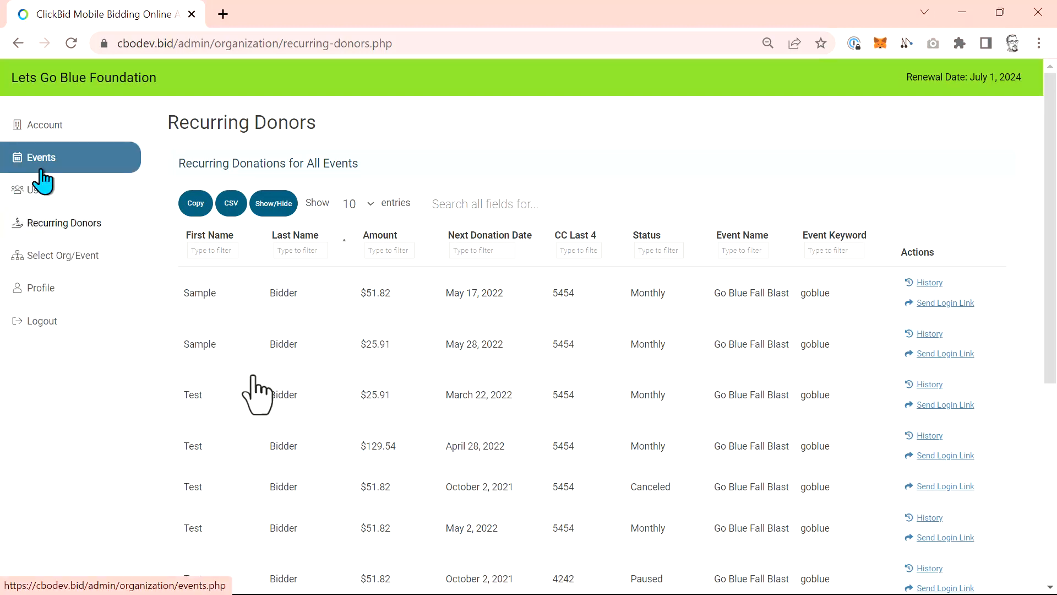
{"action": "left_click", "coordinate": [260, 476]}
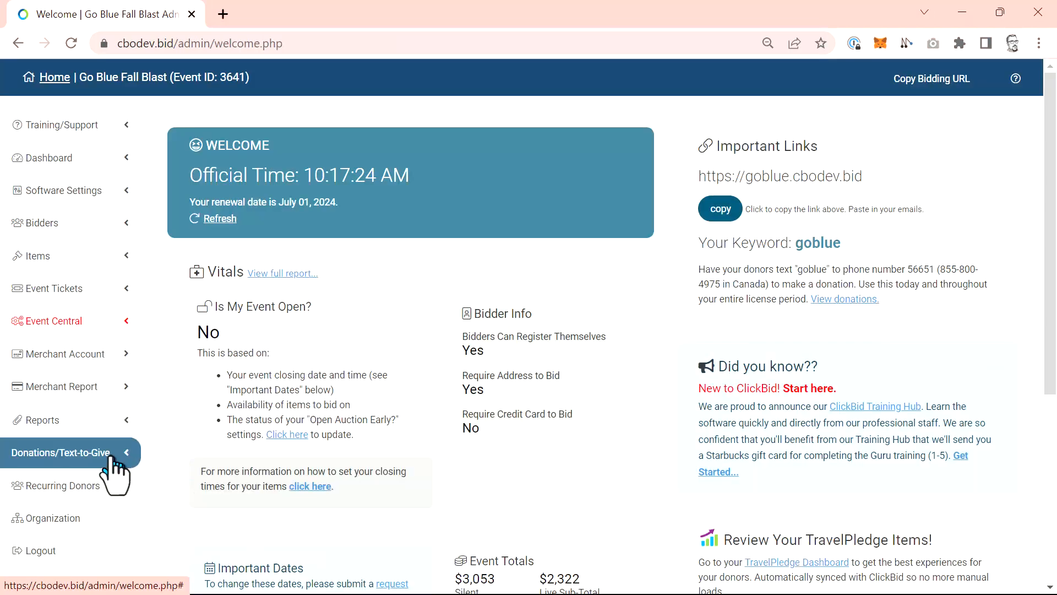
{"action": "left_click", "coordinate": [114, 469]}
{"action": "scroll", "coordinate": [114, 472], "scroll_direction": "down", "scroll_amount": 2}
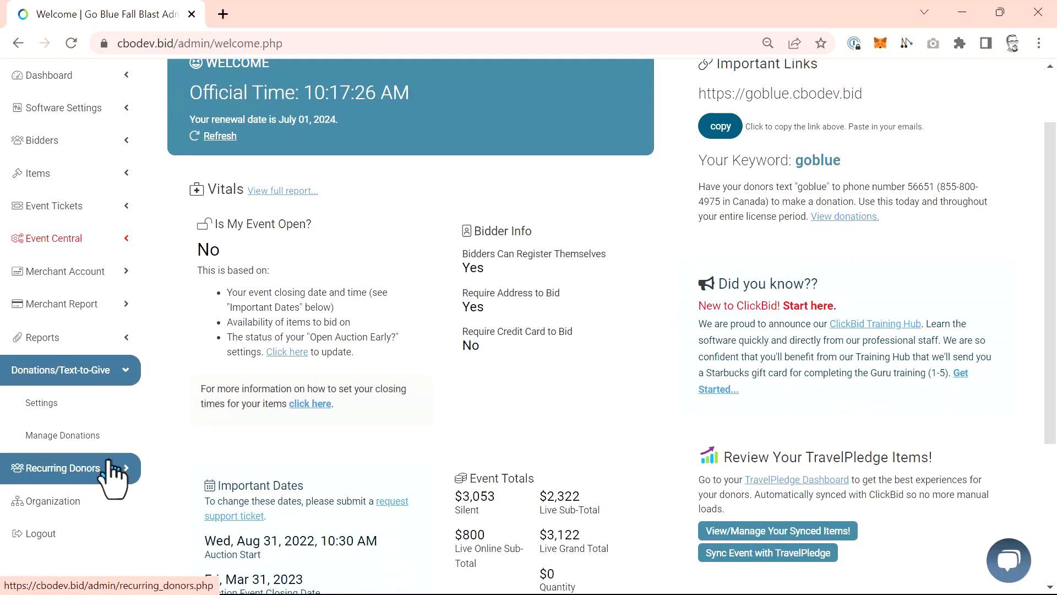
{"action": "left_click", "coordinate": [113, 471]}
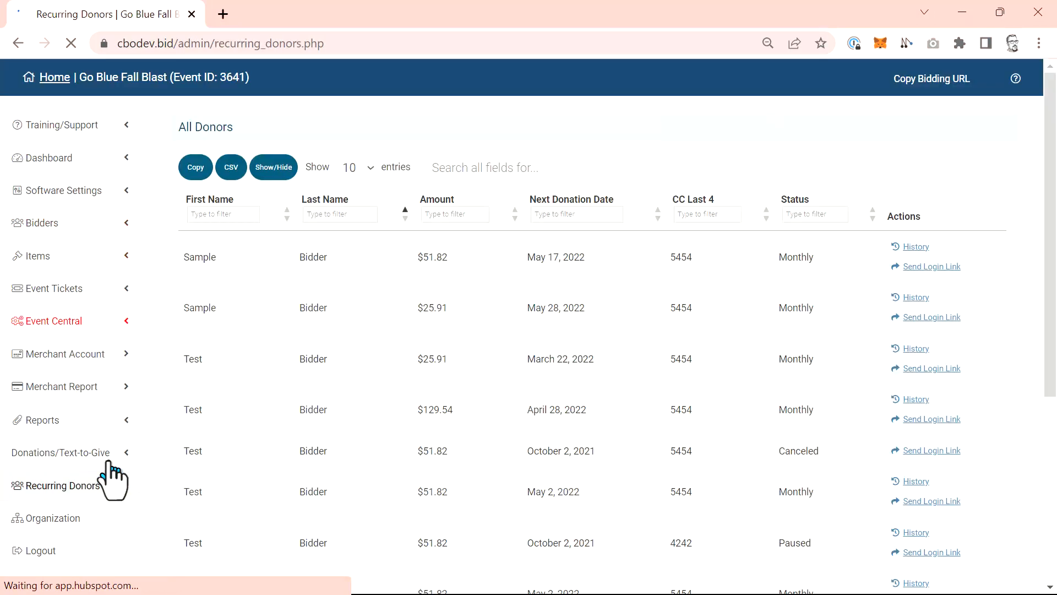
{"action": "scroll", "coordinate": [75, 510], "scroll_direction": "down", "scroll_amount": 2}
{"action": "scroll", "coordinate": [75, 509], "scroll_direction": "down", "scroll_amount": 4}
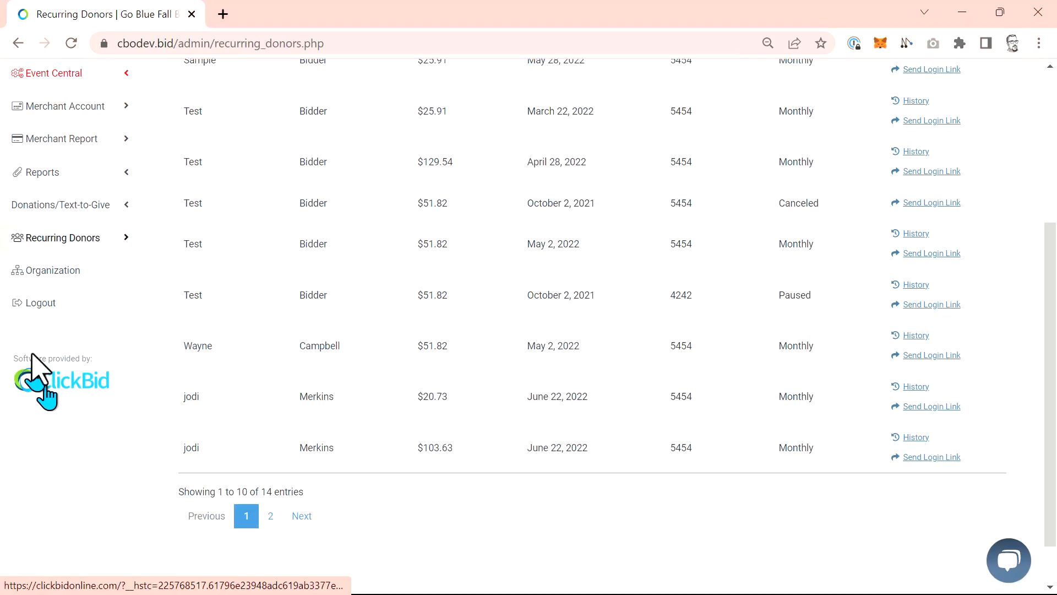
Return from the event to its organization and open the user profile.
{"action": "left_click", "coordinate": [52, 270]}
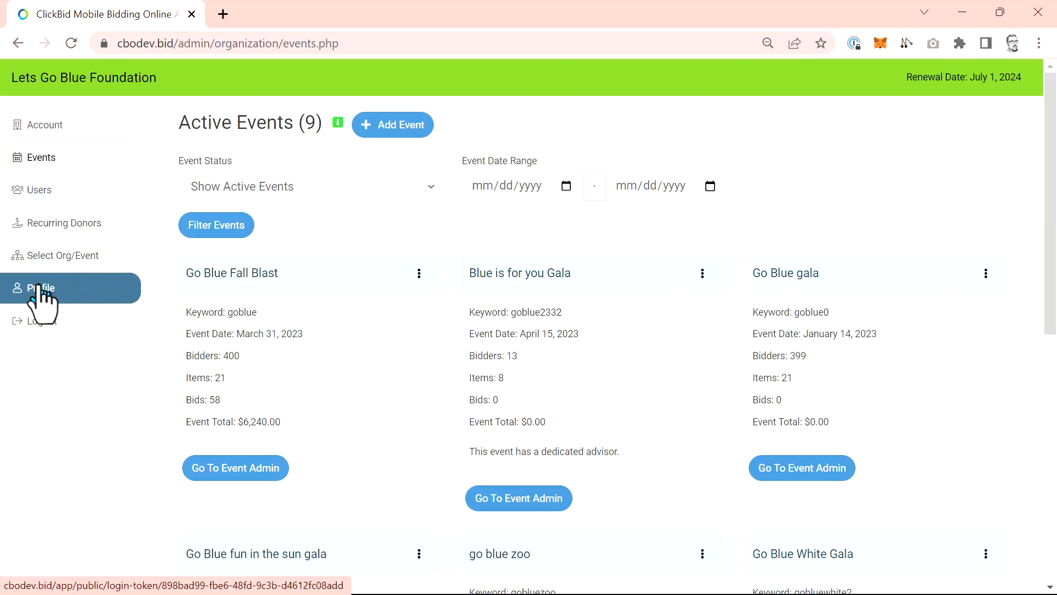
{"action": "left_click", "coordinate": [39, 288]}
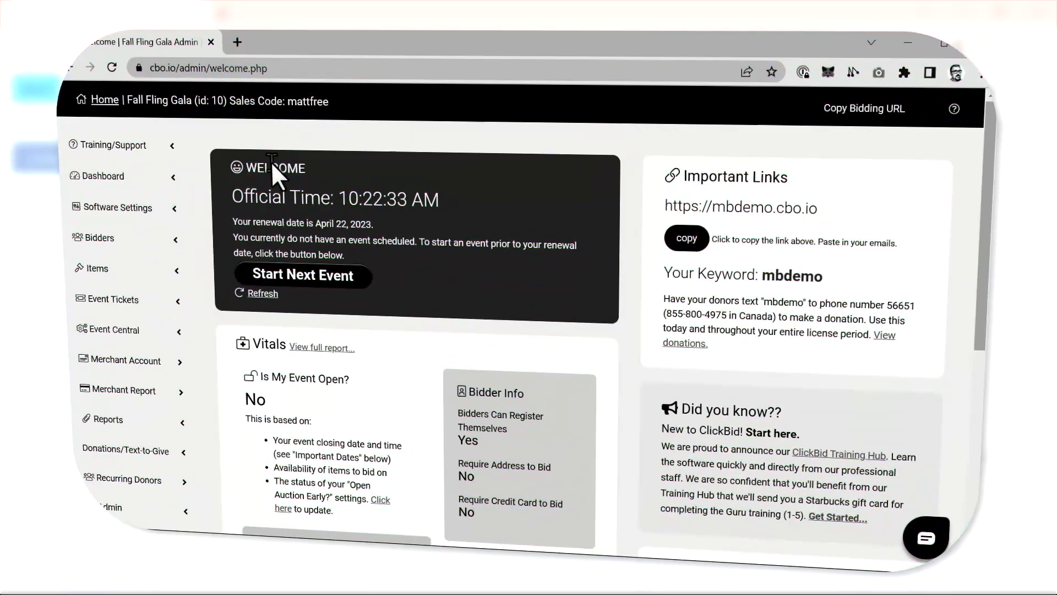
Open the Fall Fling Gala event's Data Management settings and review the instructions for archiving the previous event's data.
{"action": "left_click", "coordinate": [167, 210]}
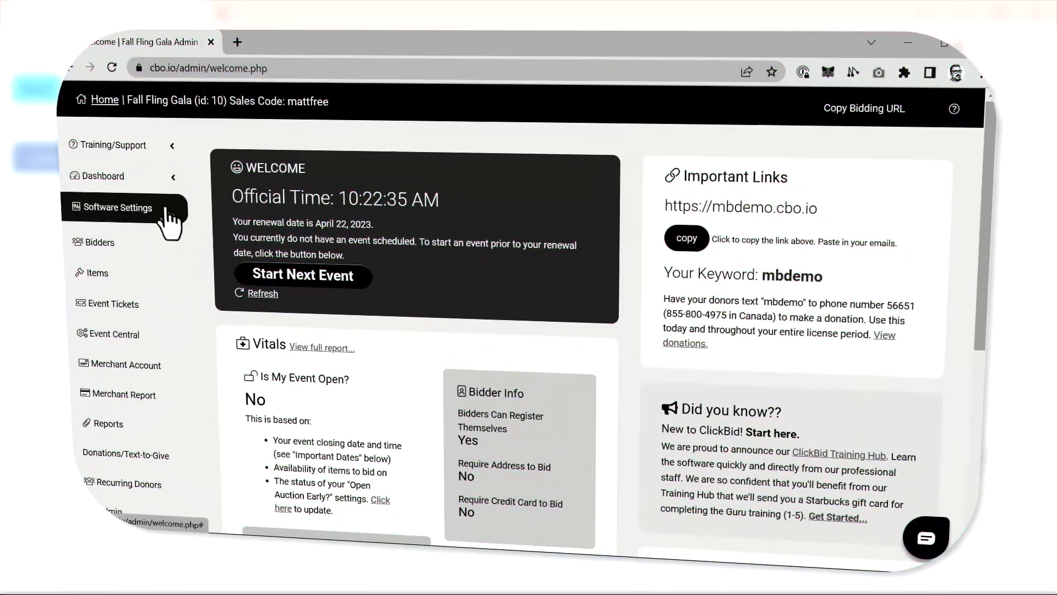
{"action": "scroll", "coordinate": [167, 210], "scroll_direction": "down", "scroll_amount": 5}
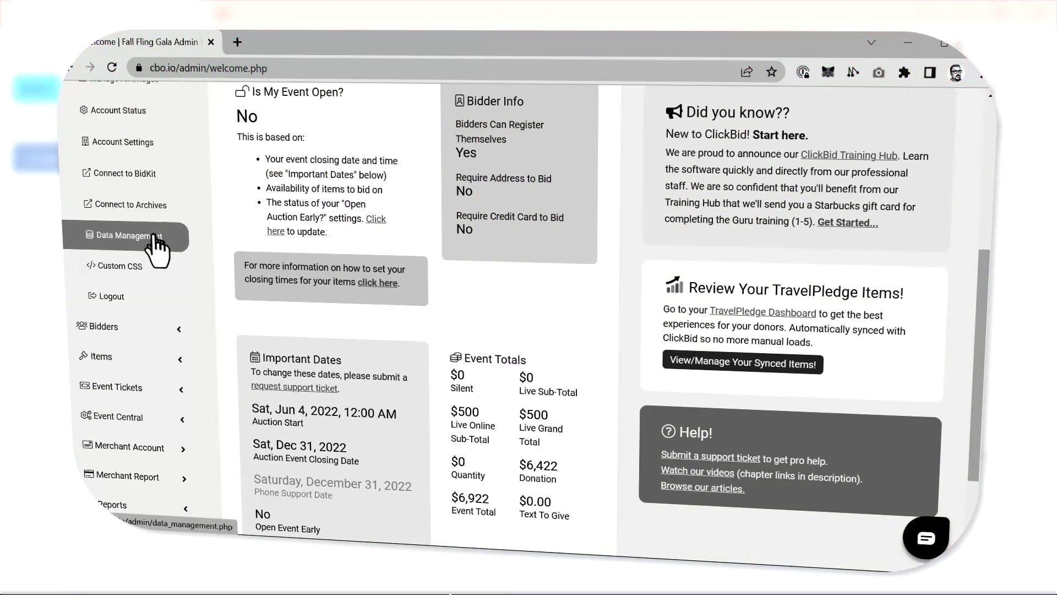
{"action": "left_click", "coordinate": [154, 237]}
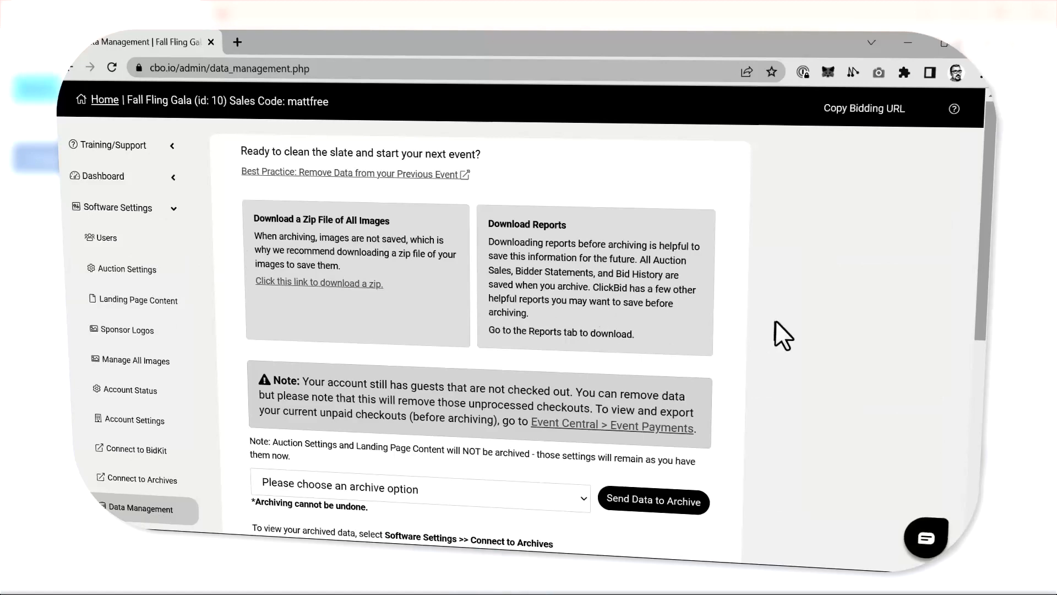
{"action": "scroll", "coordinate": [779, 318], "scroll_direction": "down", "scroll_amount": 5}
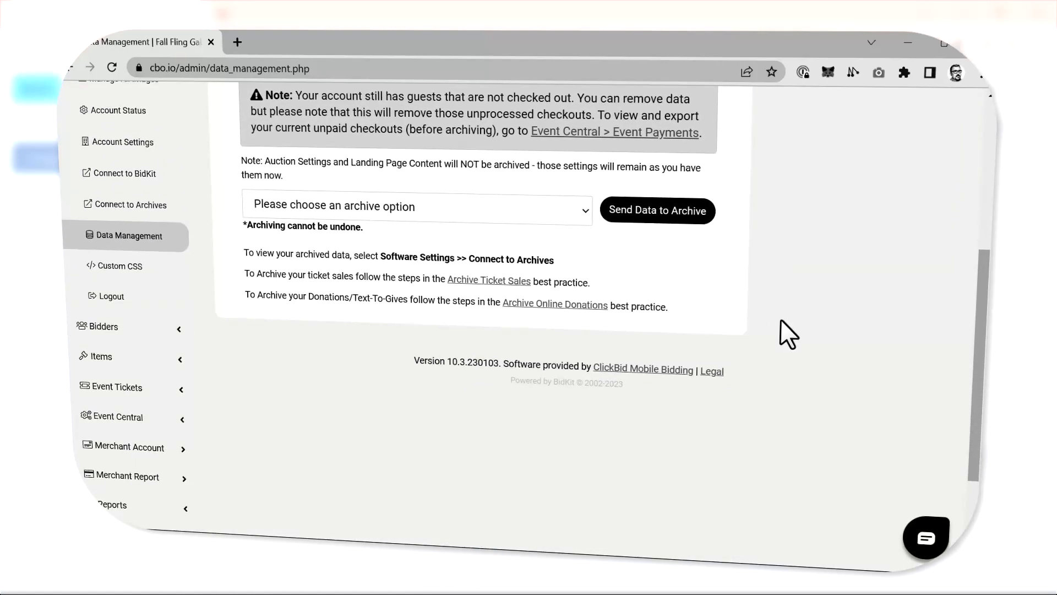
{"action": "scroll", "coordinate": [775, 320], "scroll_direction": "up", "scroll_amount": 5}
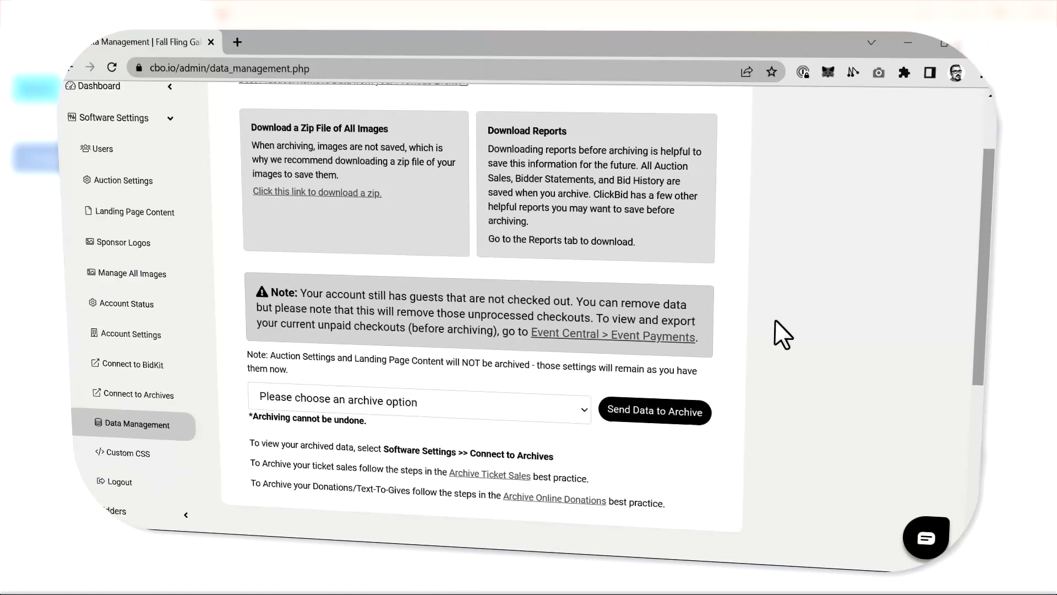
Choose Archive & Remove Bidders, Bids, Items/Images as the event's archive option.
{"action": "left_click", "coordinate": [463, 486]}
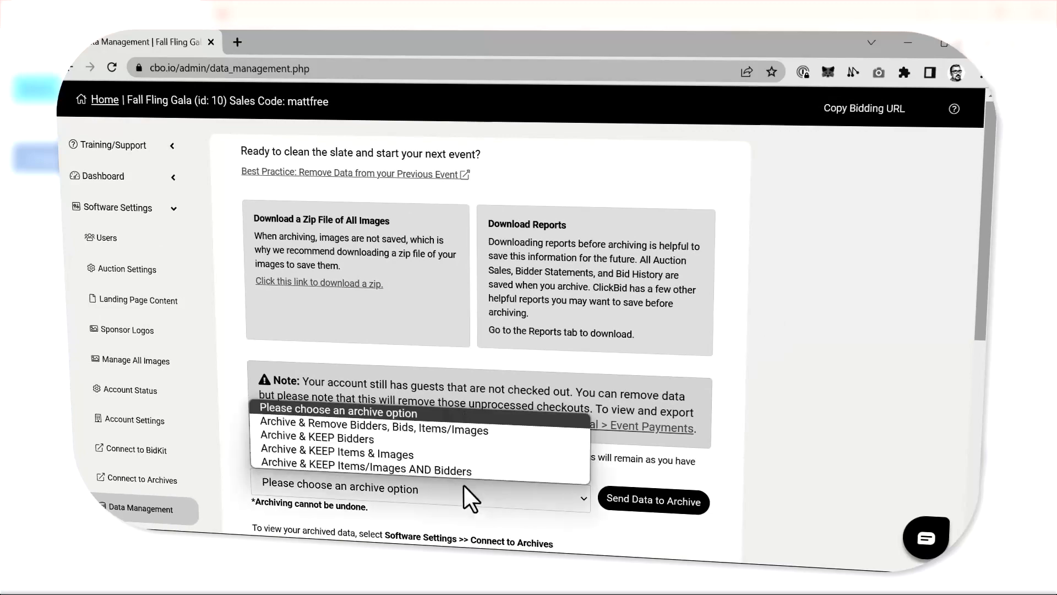
{"action": "left_click", "coordinate": [442, 431]}
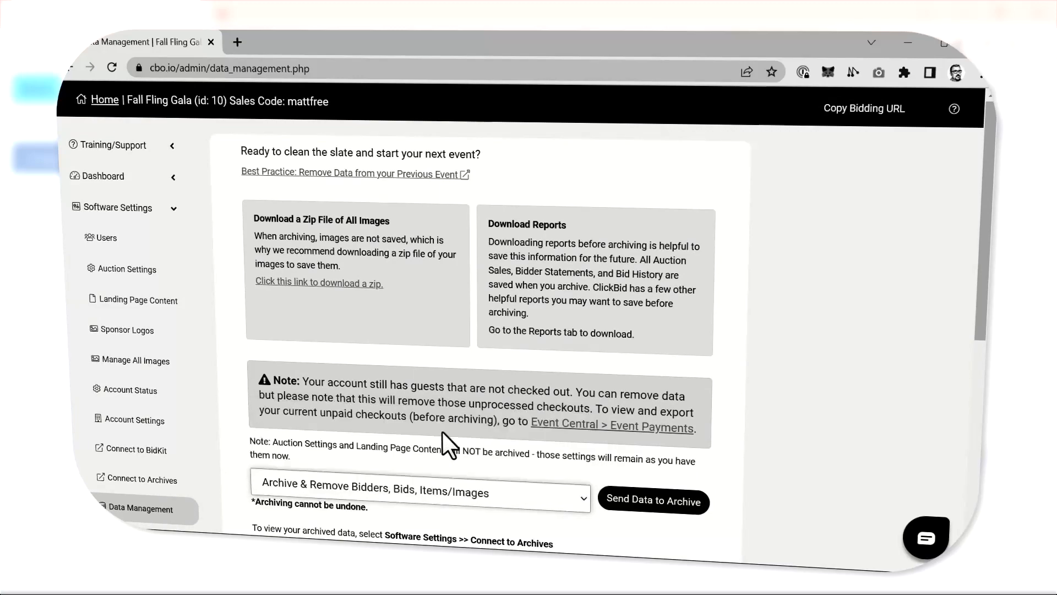
{"action": "scroll", "coordinate": [471, 436], "scroll_direction": "down", "scroll_amount": 4}
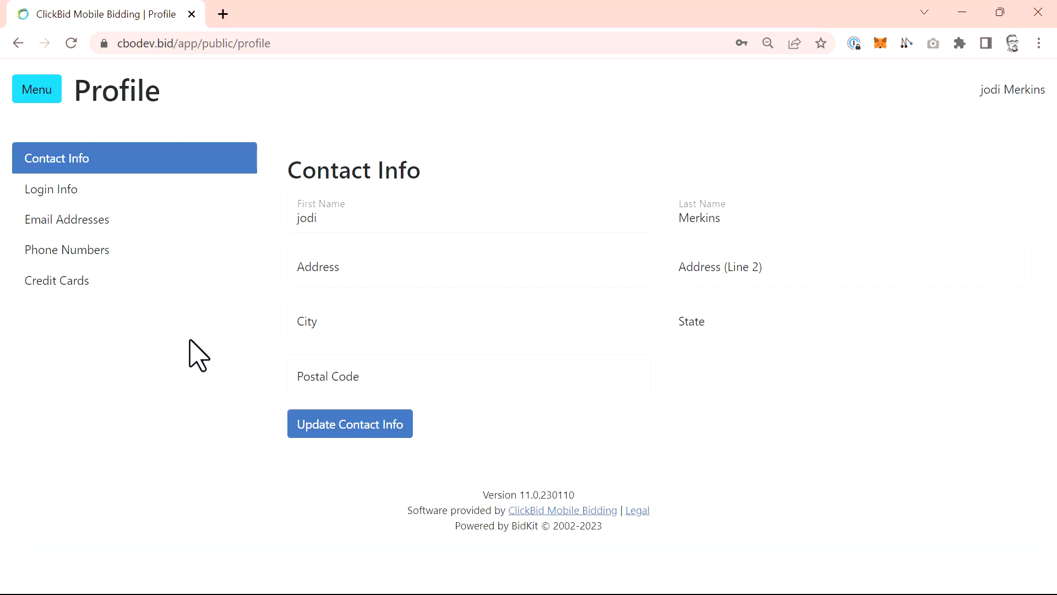
Leave the user profile and go through the Go Blue Fall Blast event admin to the organization's events list.
{"action": "left_click", "coordinate": [53, 88]}
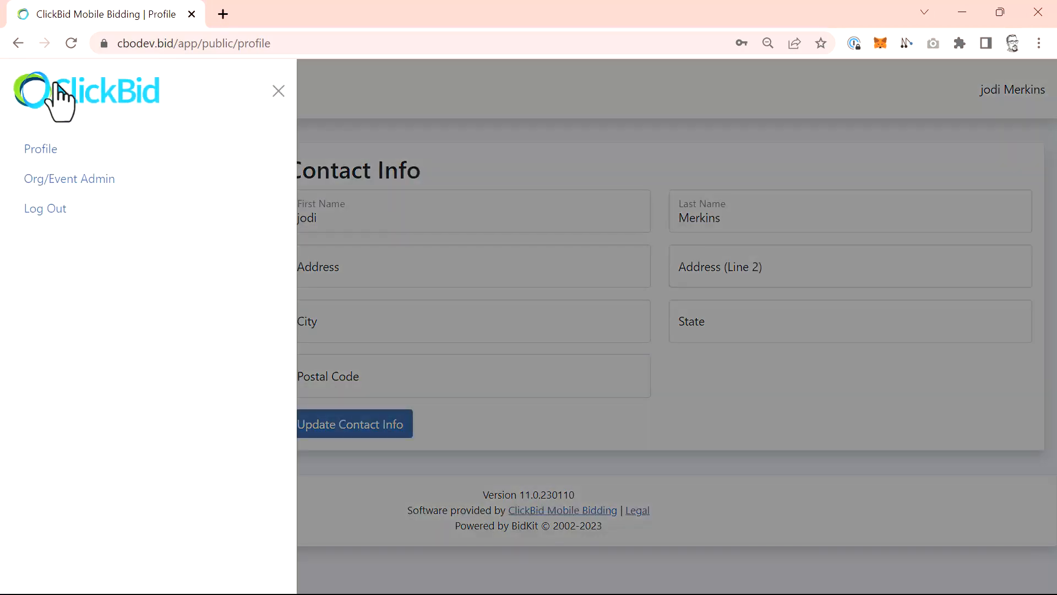
{"action": "left_click", "coordinate": [58, 185]}
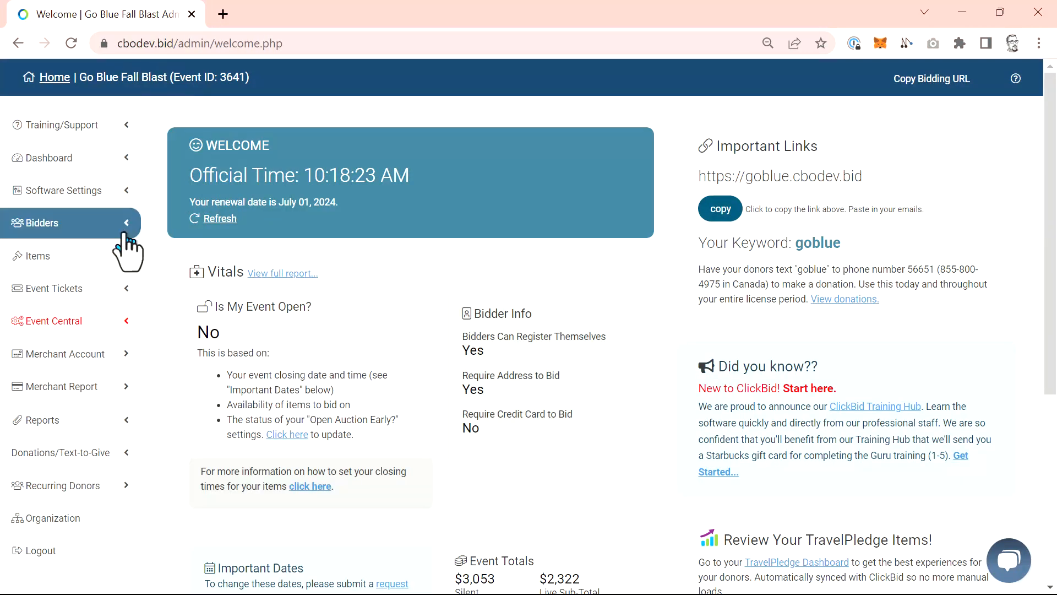
{"action": "left_click", "coordinate": [88, 520]}
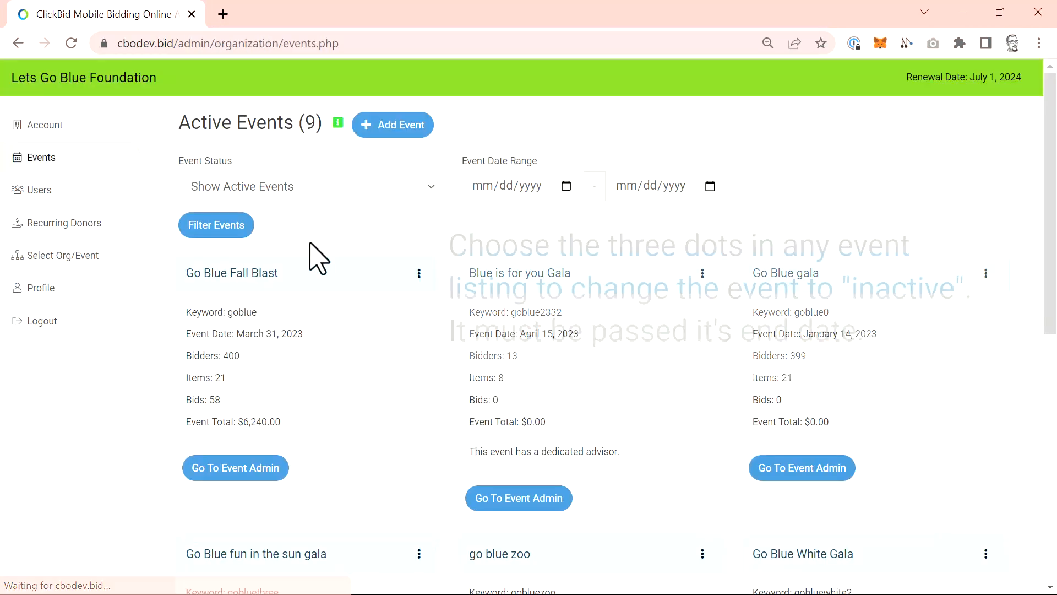
Filter the organization's events list to show only inactive events.
{"action": "left_click", "coordinate": [333, 193]}
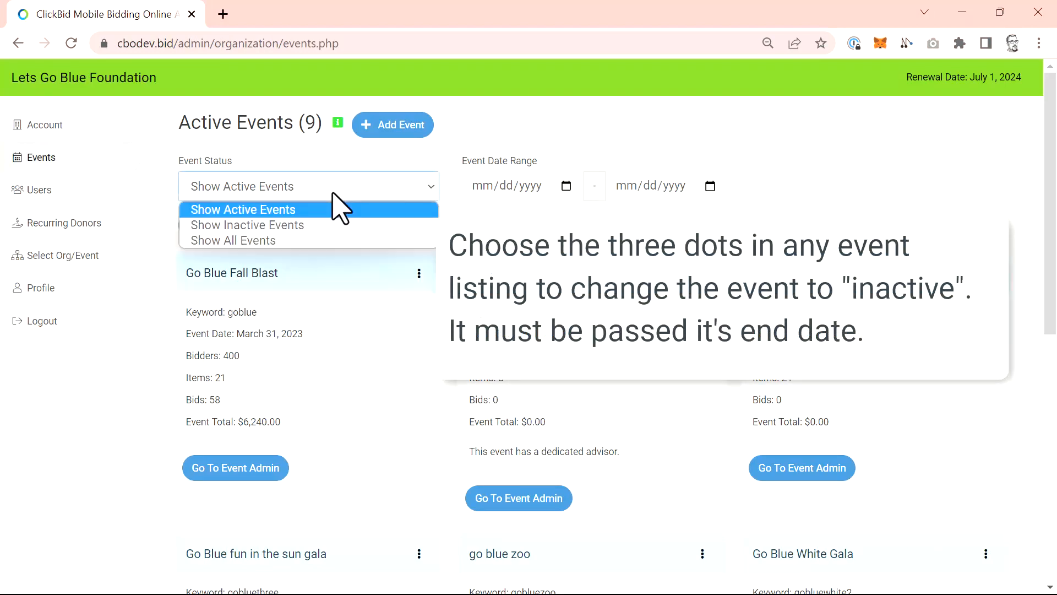
{"action": "left_click", "coordinate": [329, 224]}
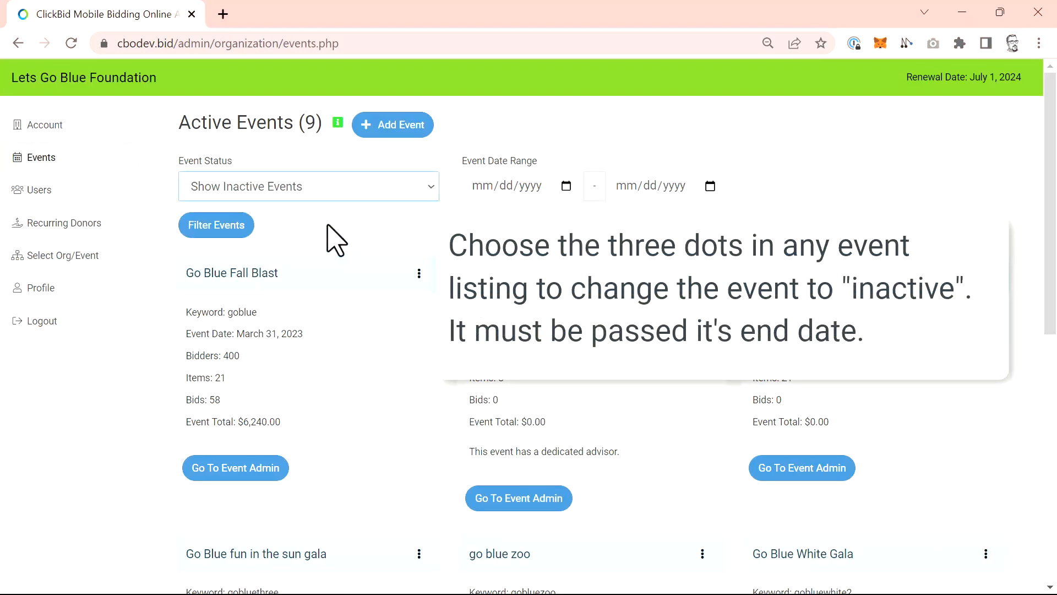
{"action": "left_click", "coordinate": [236, 231]}
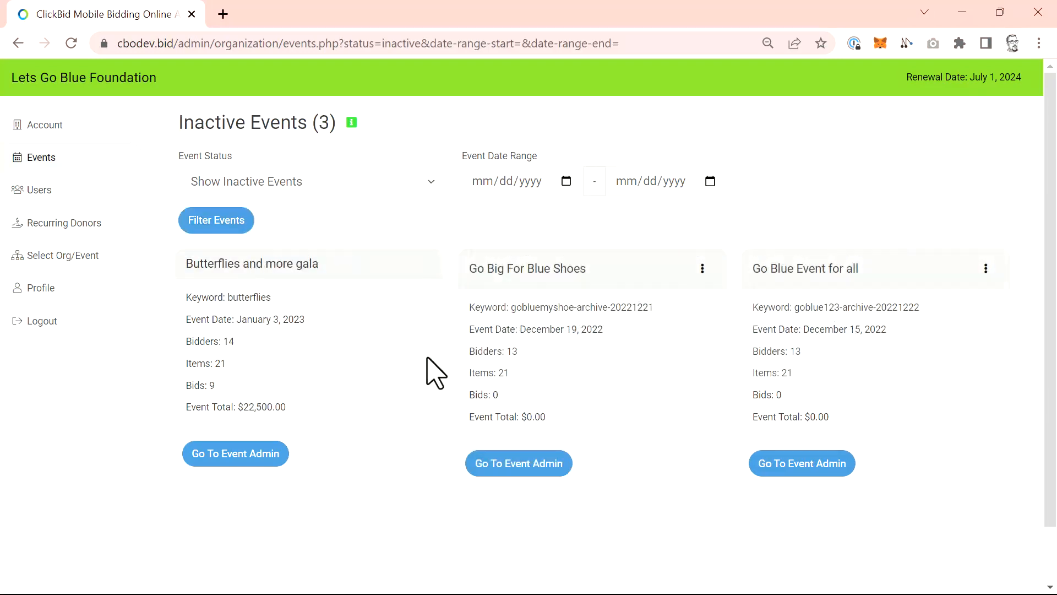
Filter the organization's events list to show only active events.
{"action": "left_click", "coordinate": [326, 184]}
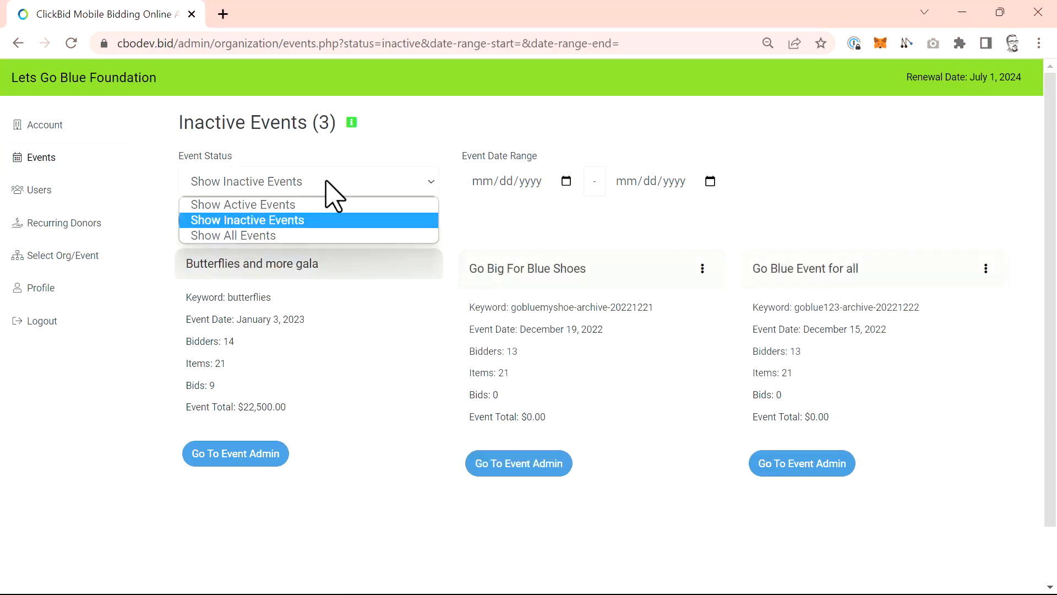
{"action": "left_click", "coordinate": [319, 210]}
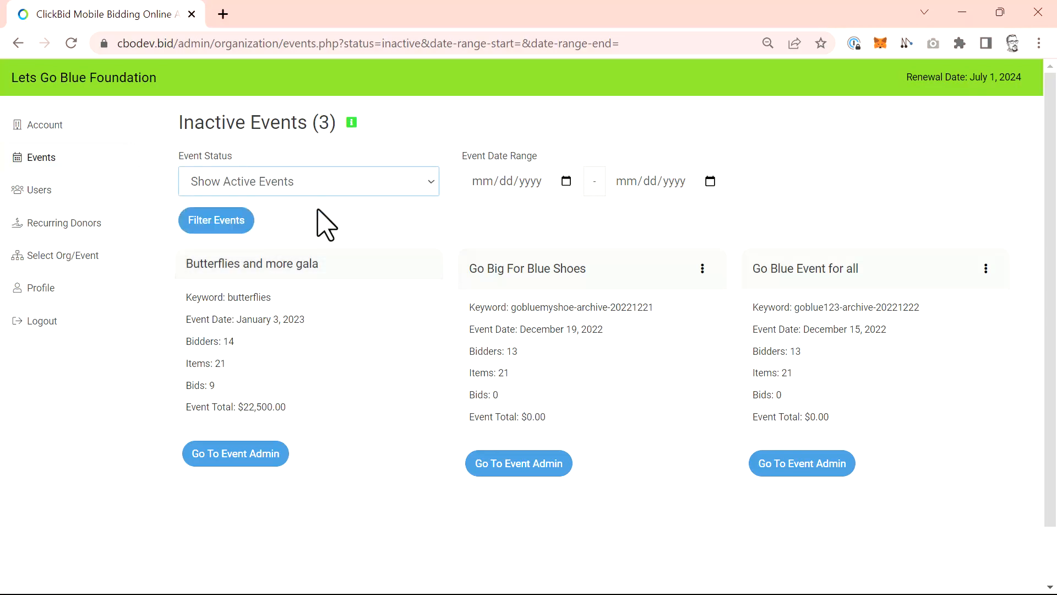
{"action": "left_click", "coordinate": [241, 226]}
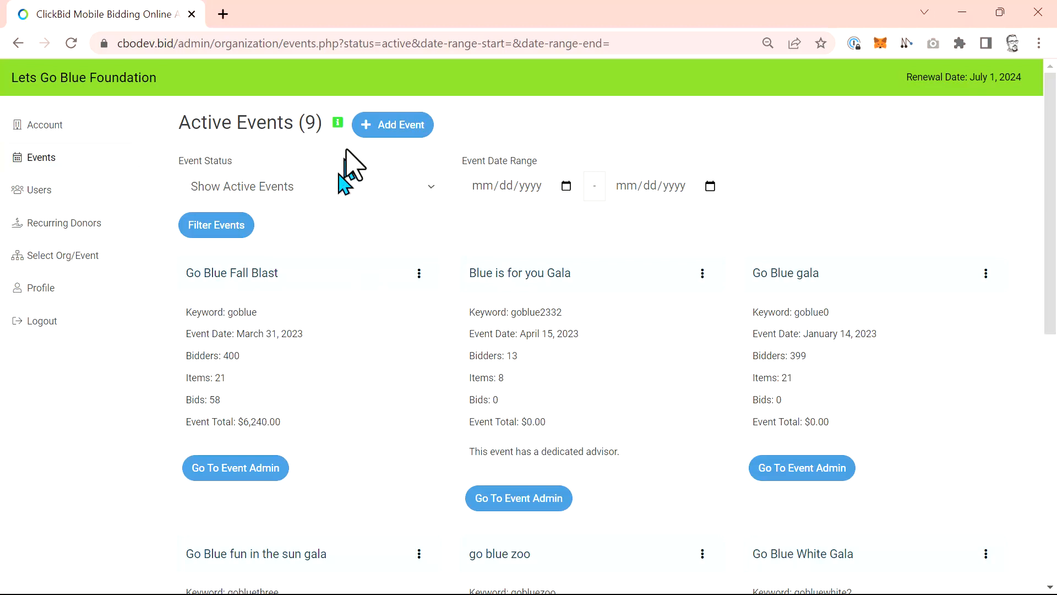
Start a new event that reuses the butterflies keyword and name it My Next Event.
{"action": "left_click", "coordinate": [389, 129]}
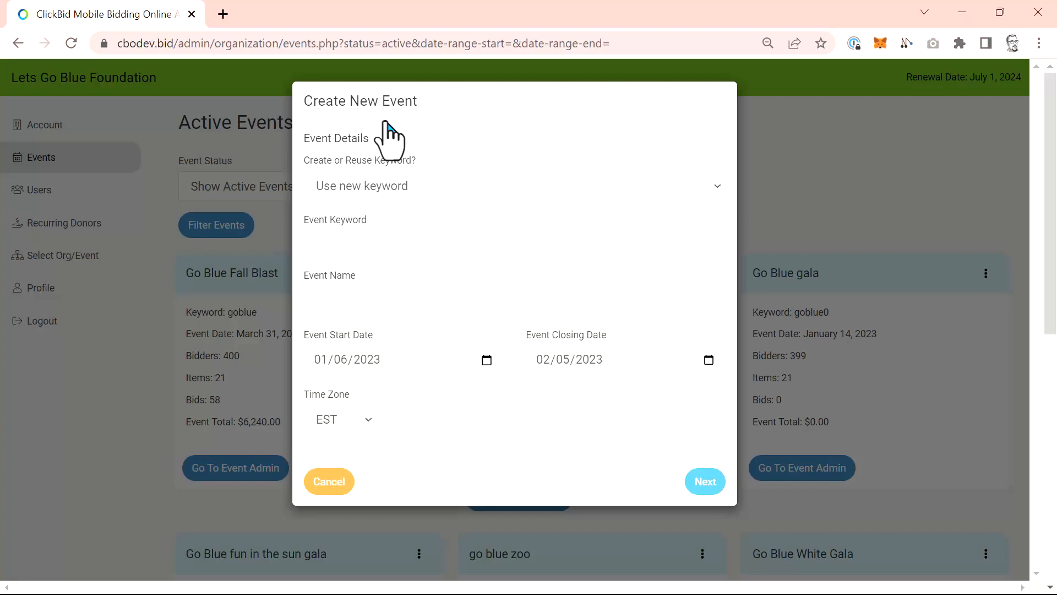
{"action": "left_click", "coordinate": [480, 187]}
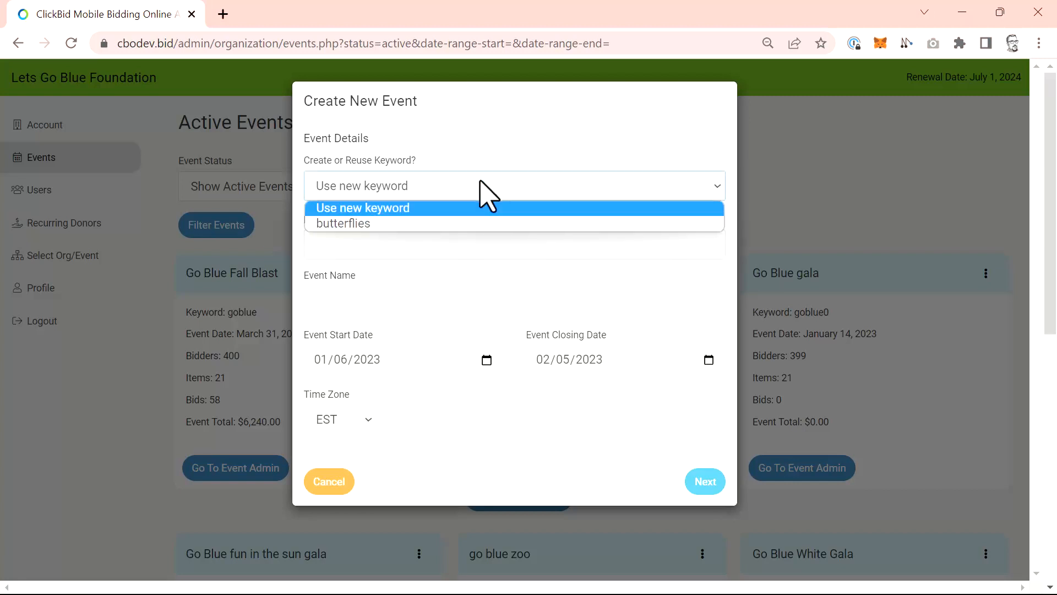
{"action": "left_click", "coordinate": [455, 224]}
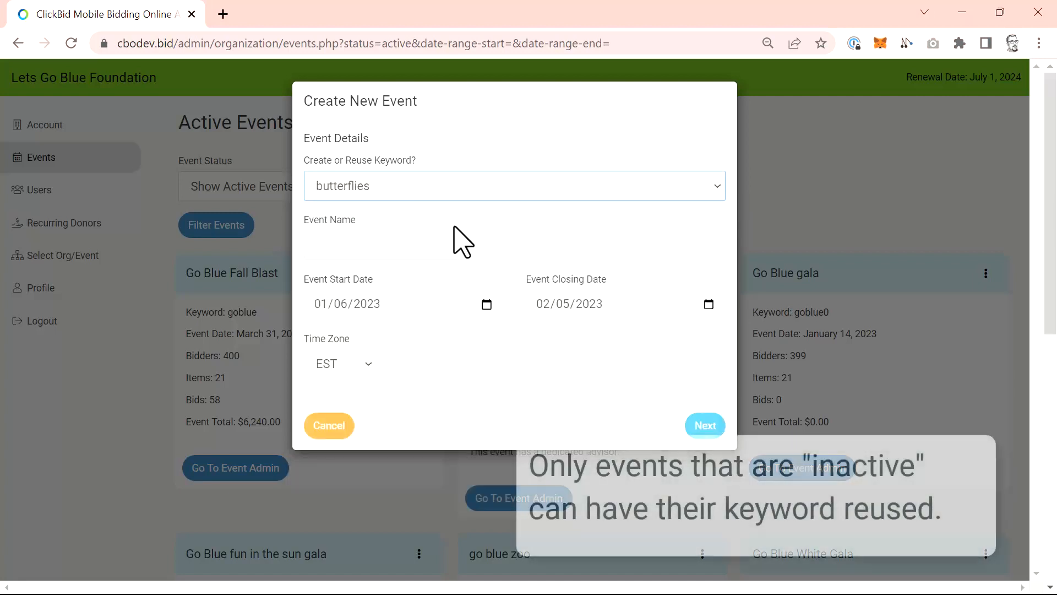
{"action": "left_click", "coordinate": [405, 243]}
{"action": "type", "text": "M"}
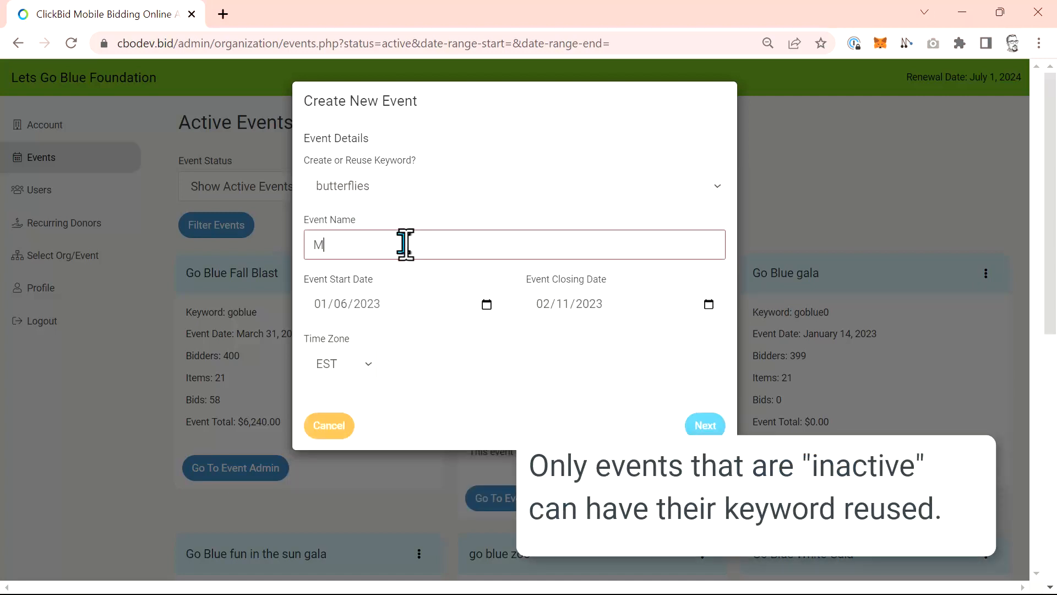
{"action": "type", "text": "y Next Event"}
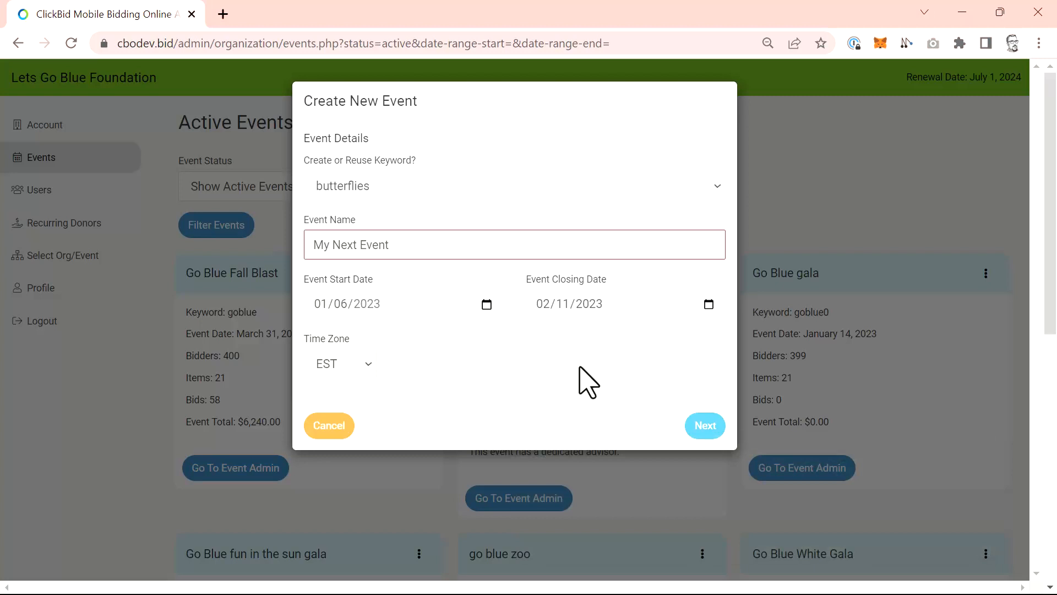
Set the new event's closing date to 02/18/2023 and continue to the event administrator info.
{"action": "left_click", "coordinate": [709, 304]}
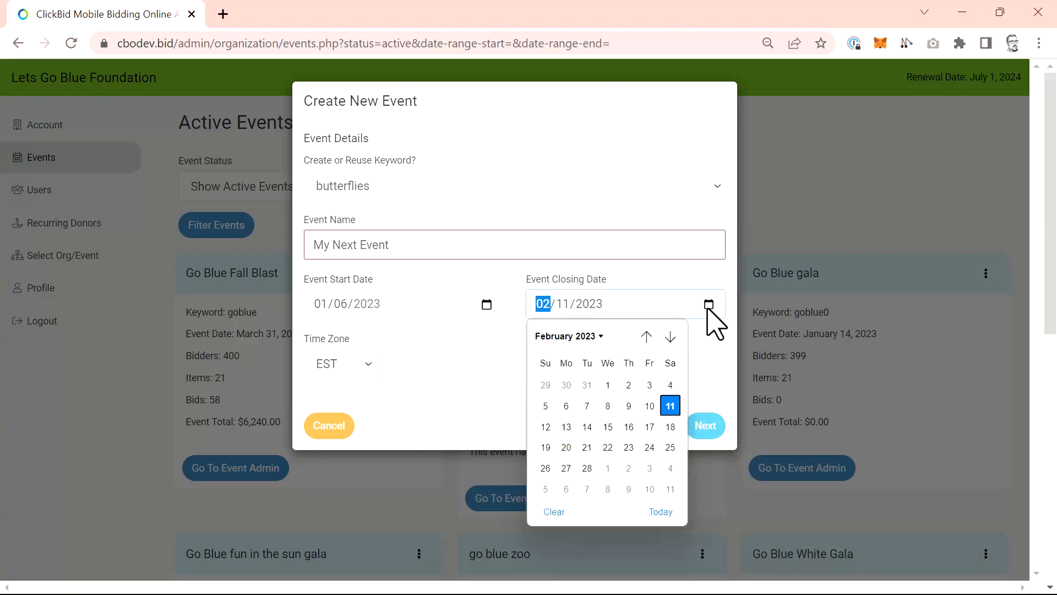
{"action": "left_click", "coordinate": [670, 427]}
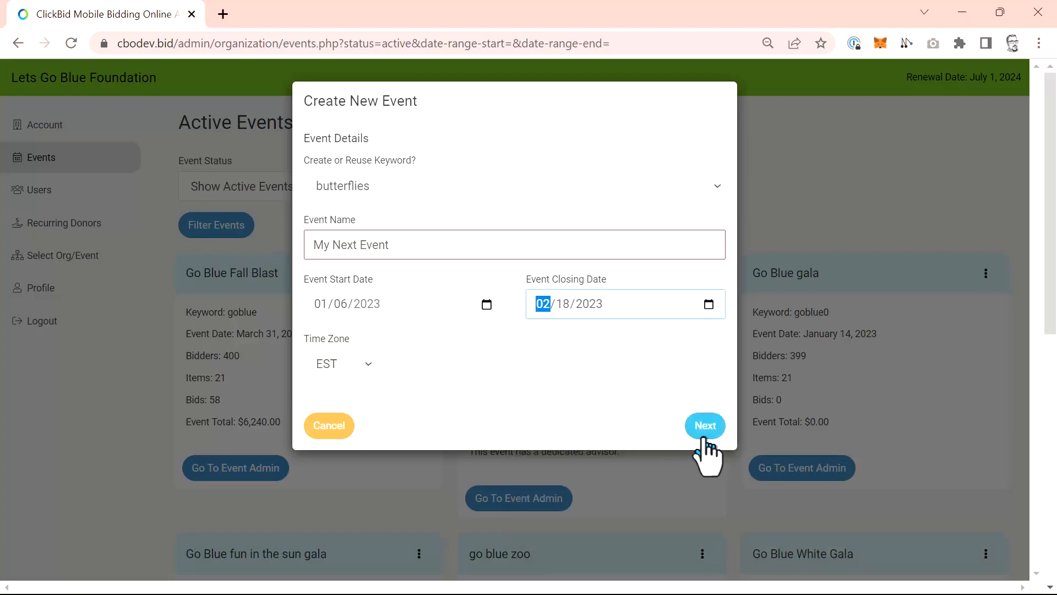
{"action": "left_click", "coordinate": [705, 429]}
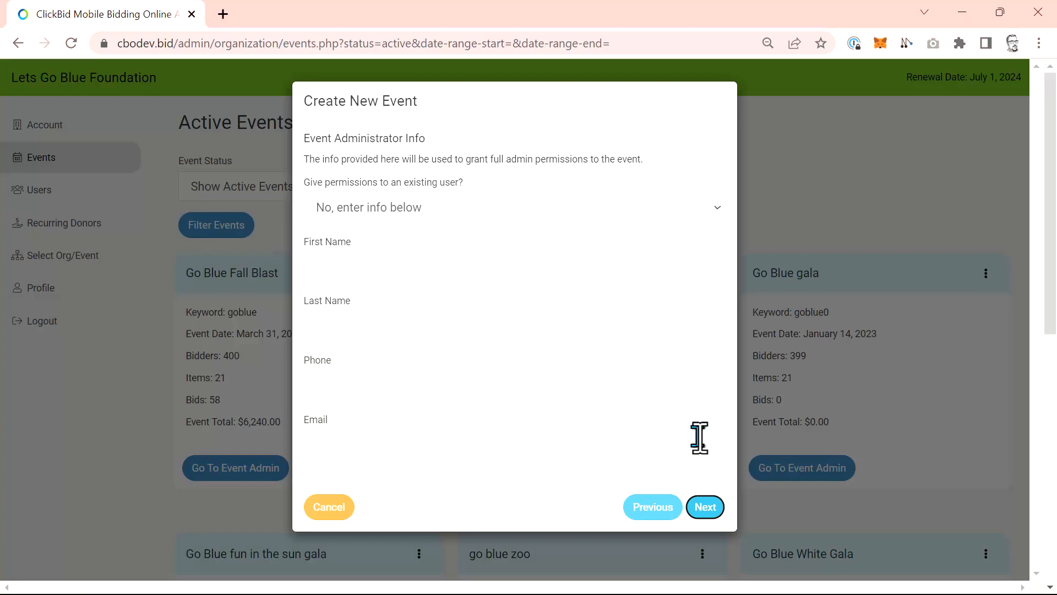
Give the new event's admin permissions to the existing user listed above Sample Bidder and continue to the event content.
{"action": "left_click", "coordinate": [683, 209]}
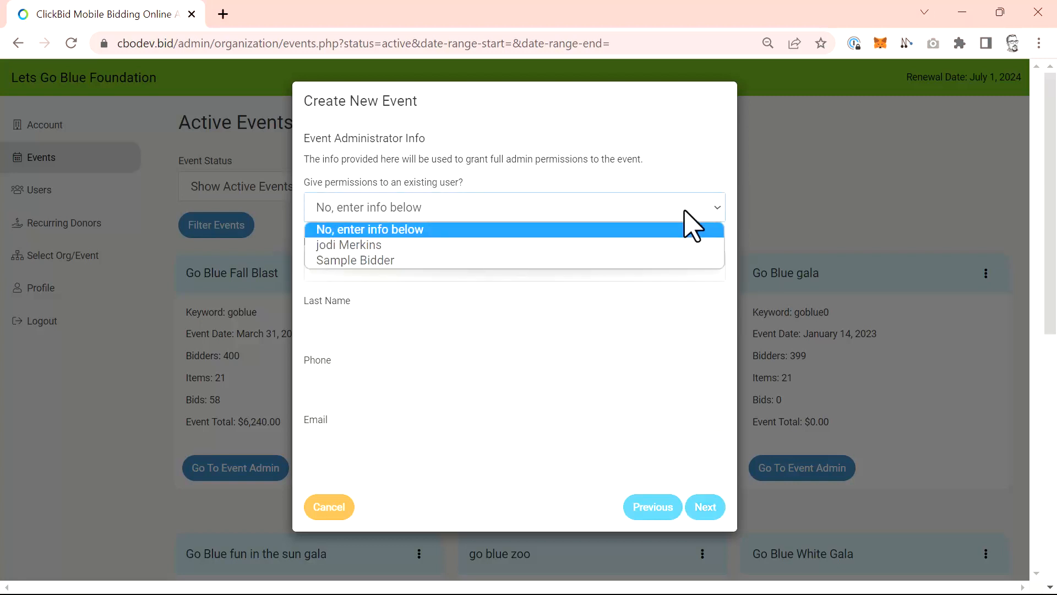
{"action": "left_click", "coordinate": [477, 246]}
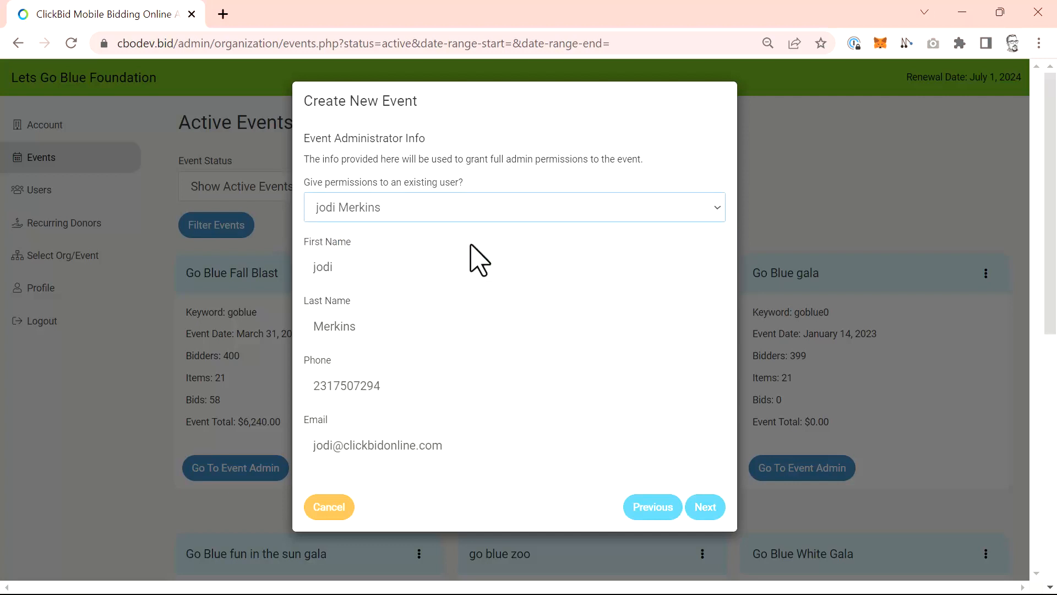
{"action": "left_click", "coordinate": [704, 507]}
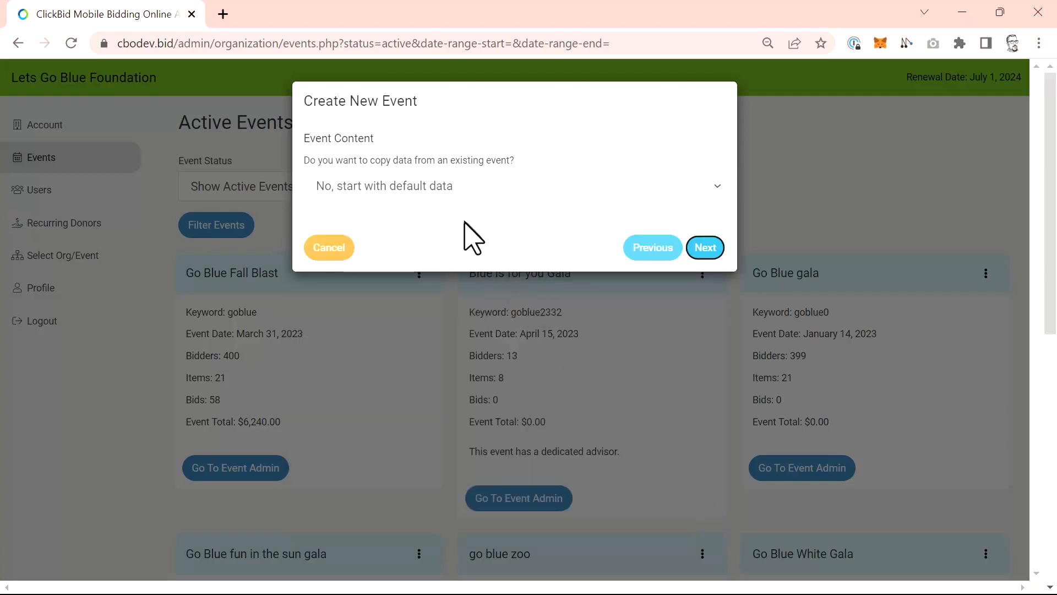
Copy Bidders, Items and Item Donors, and Landing Page Settings from Go Blue Fall Blast and continue to the event confirmation.
{"action": "left_click", "coordinate": [521, 187]}
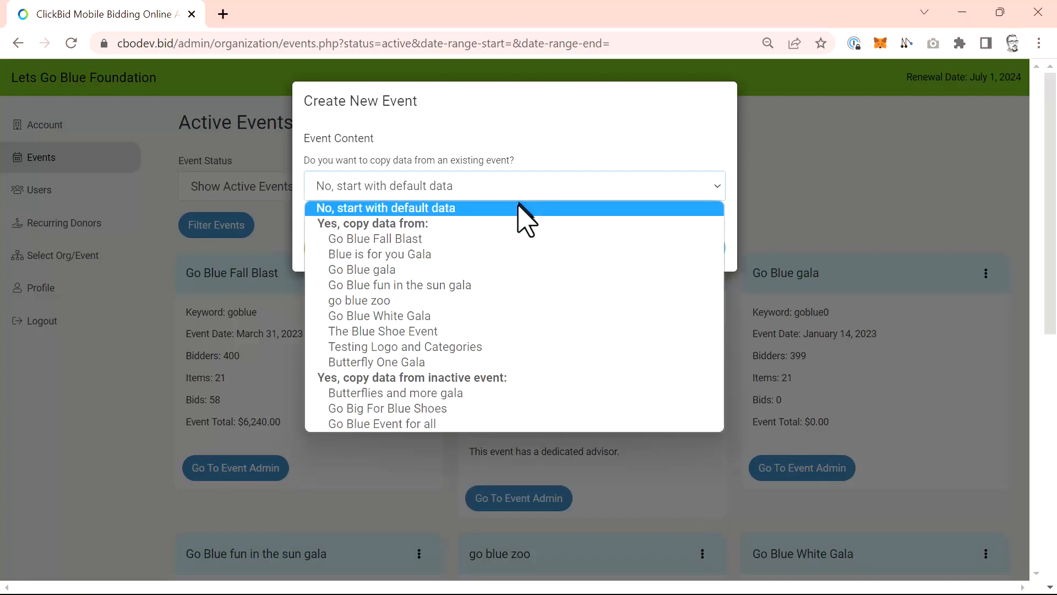
{"action": "left_click", "coordinate": [509, 241]}
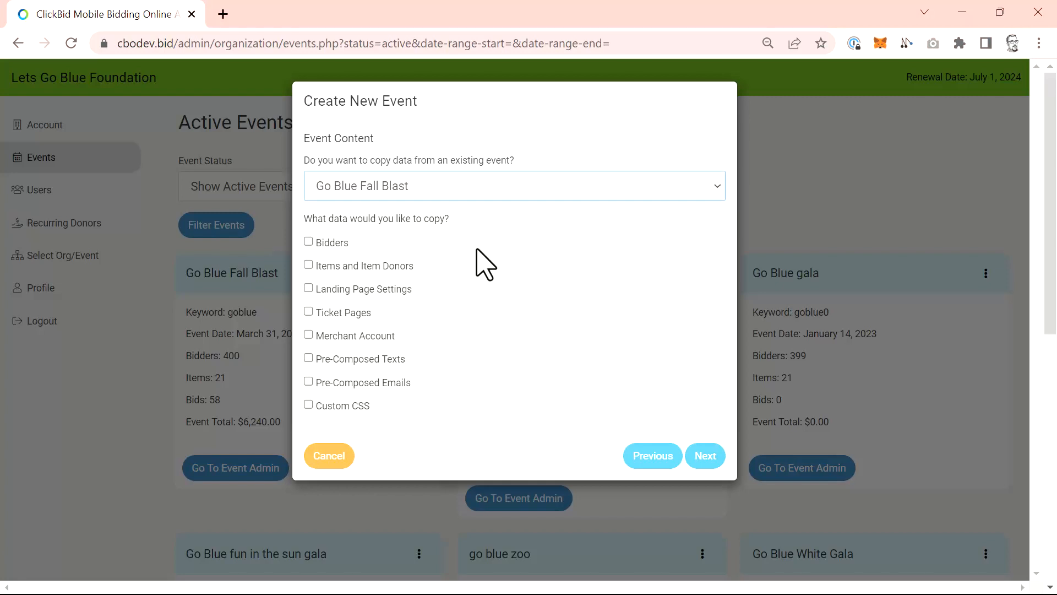
{"action": "left_click", "coordinate": [334, 244]}
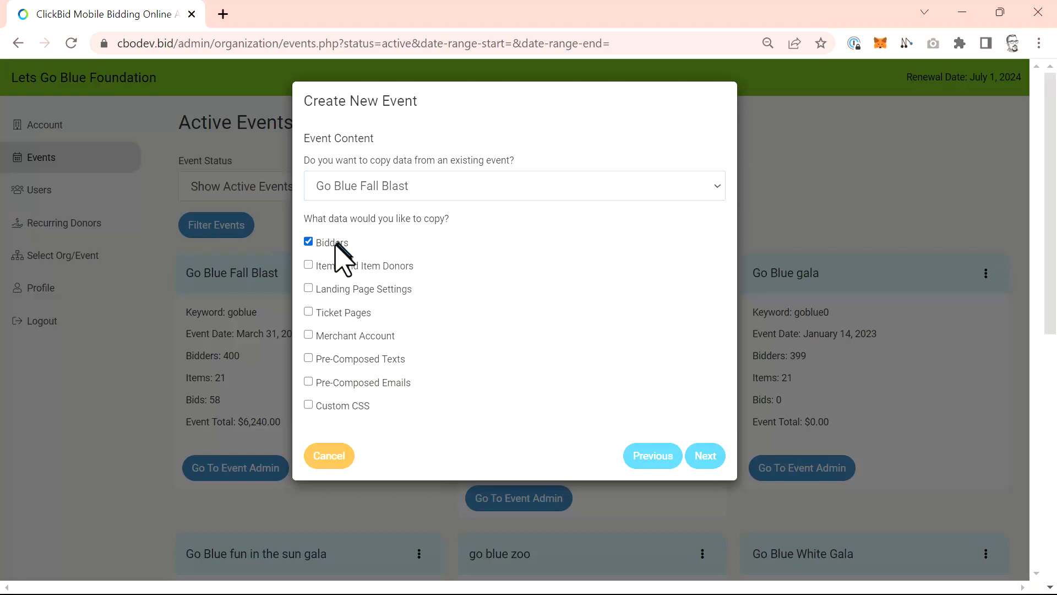
{"action": "left_click", "coordinate": [325, 267]}
{"action": "left_click", "coordinate": [329, 288]}
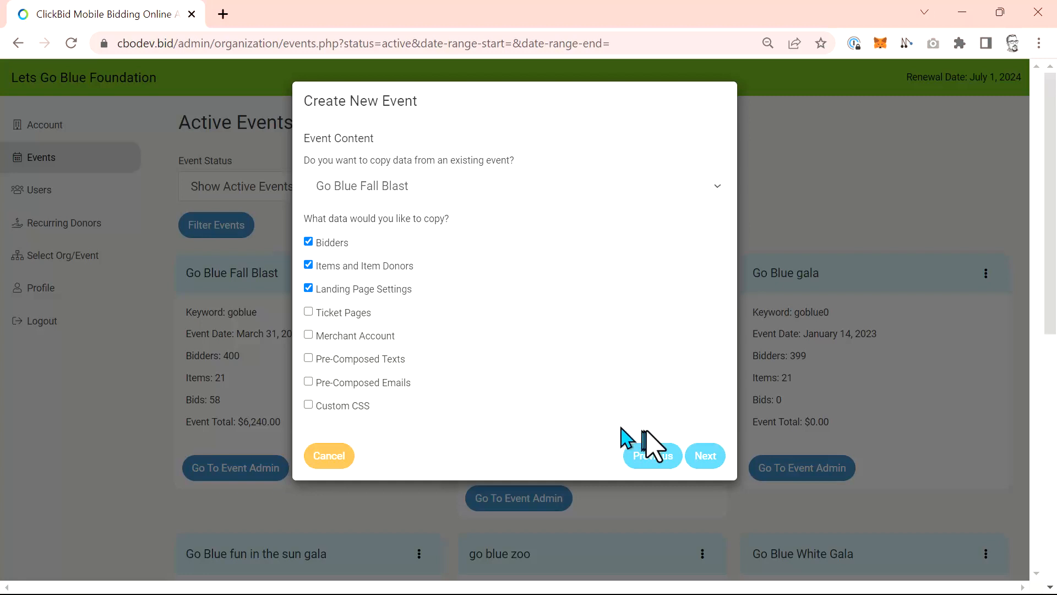
{"action": "left_click", "coordinate": [705, 457]}
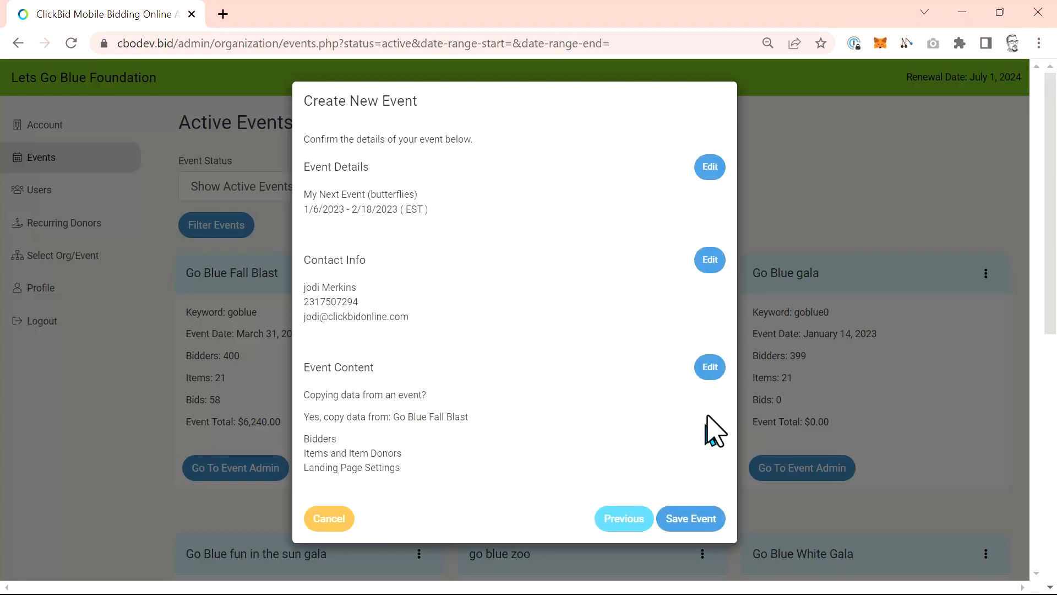
Reopen the event content choices from the confirmation summary, check them and return to the summary.
{"action": "left_click", "coordinate": [709, 367]}
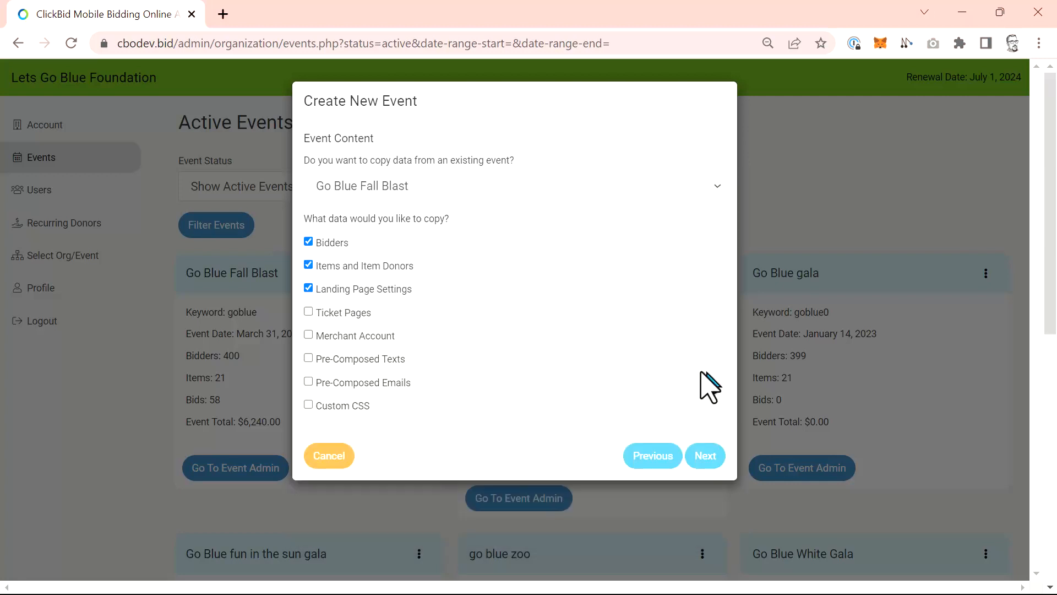
{"action": "left_click", "coordinate": [705, 457]}
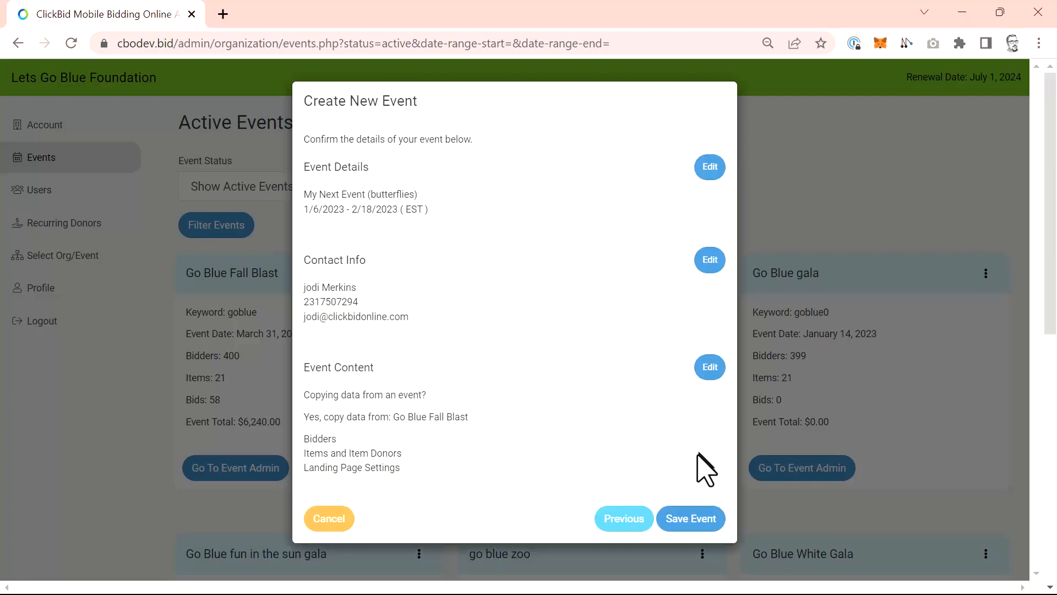
Save My Next Event from the confirmation summary and dismiss the creation notice.
{"action": "left_click", "coordinate": [691, 520]}
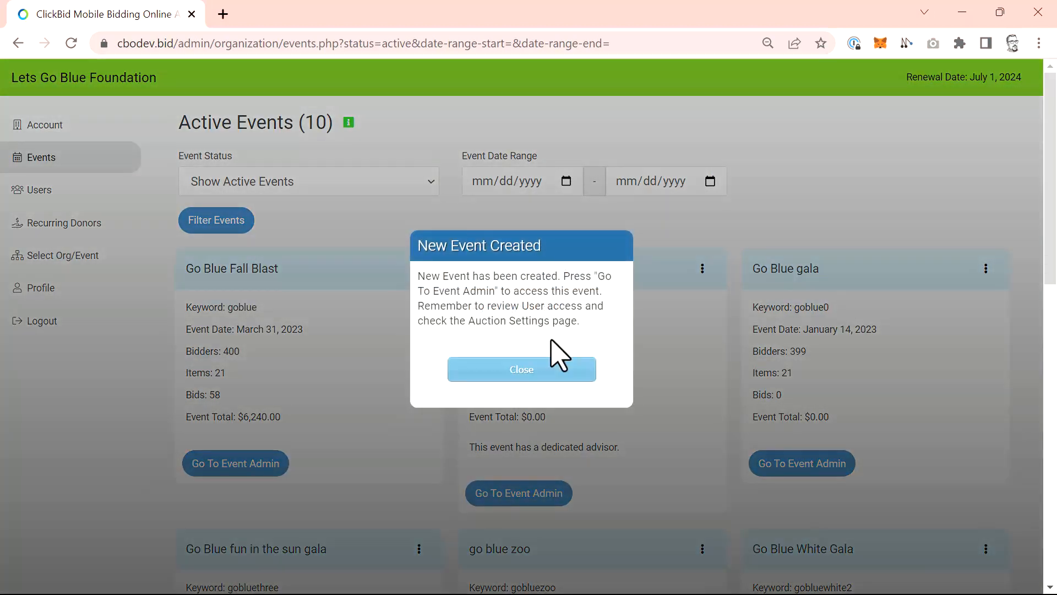
{"action": "left_click", "coordinate": [553, 368]}
Go to the event admin of Go Blue Fall Blast and view all of its ticket sales.
{"action": "left_click", "coordinate": [265, 466]}
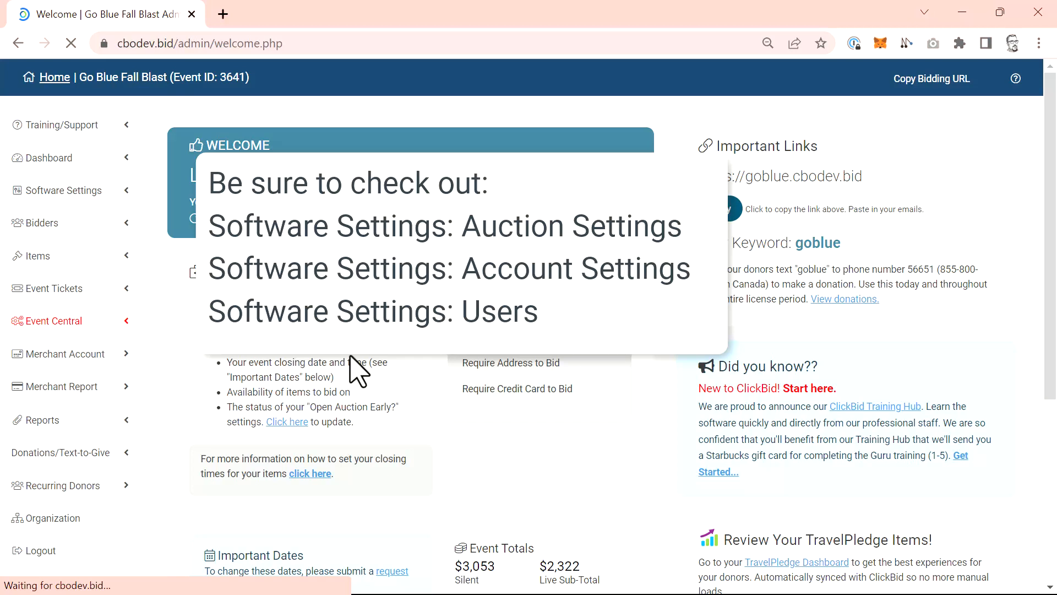
{"action": "left_click", "coordinate": [89, 298]}
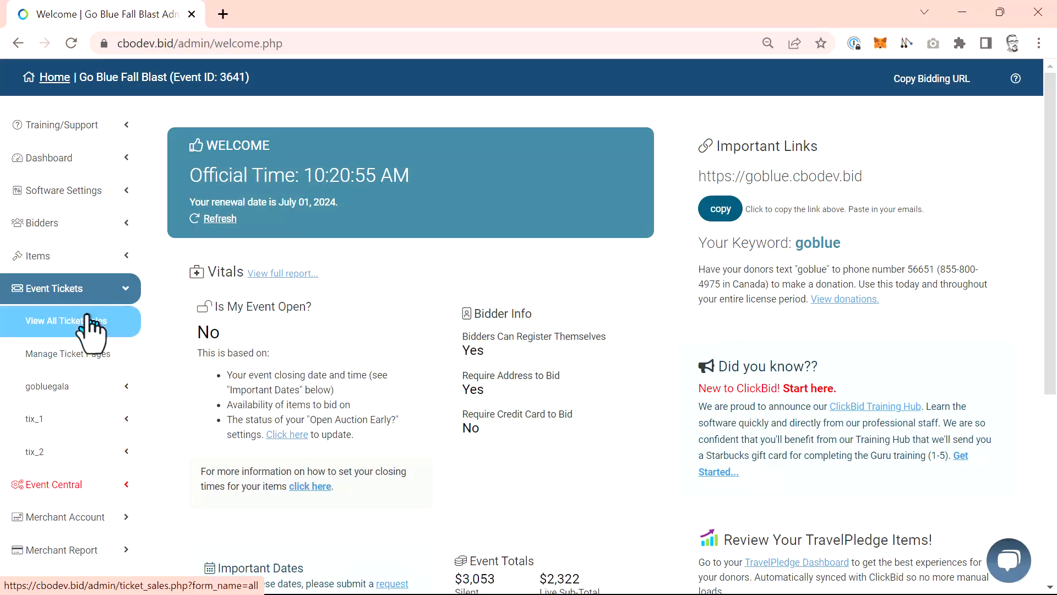
{"action": "left_click", "coordinate": [89, 324]}
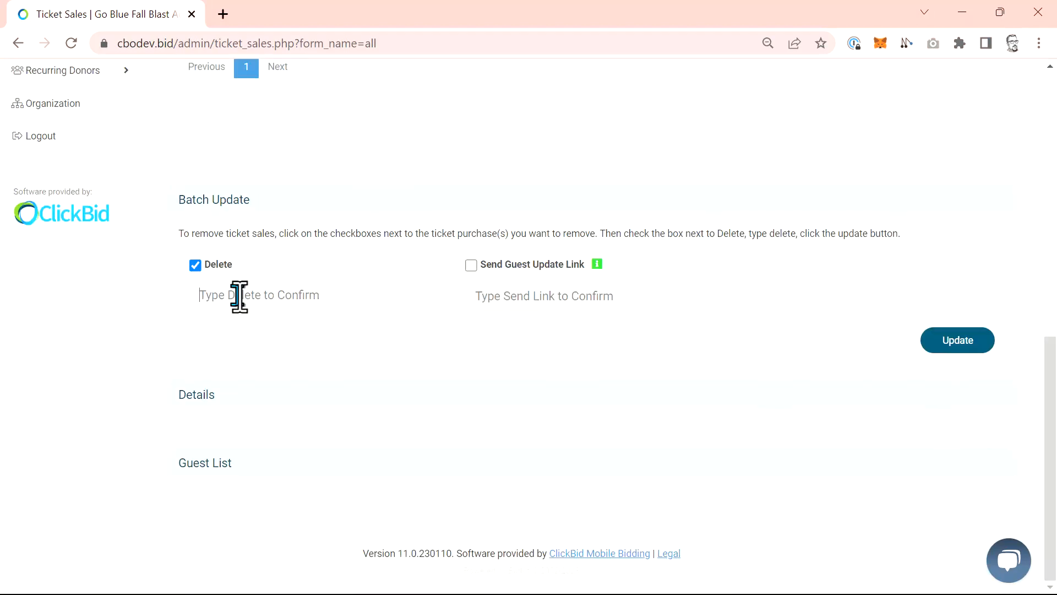
Delete the ticket sale of company trest through Batch Update, entering Delete as the confirmation text.
{"action": "type", "text": "Delete"}
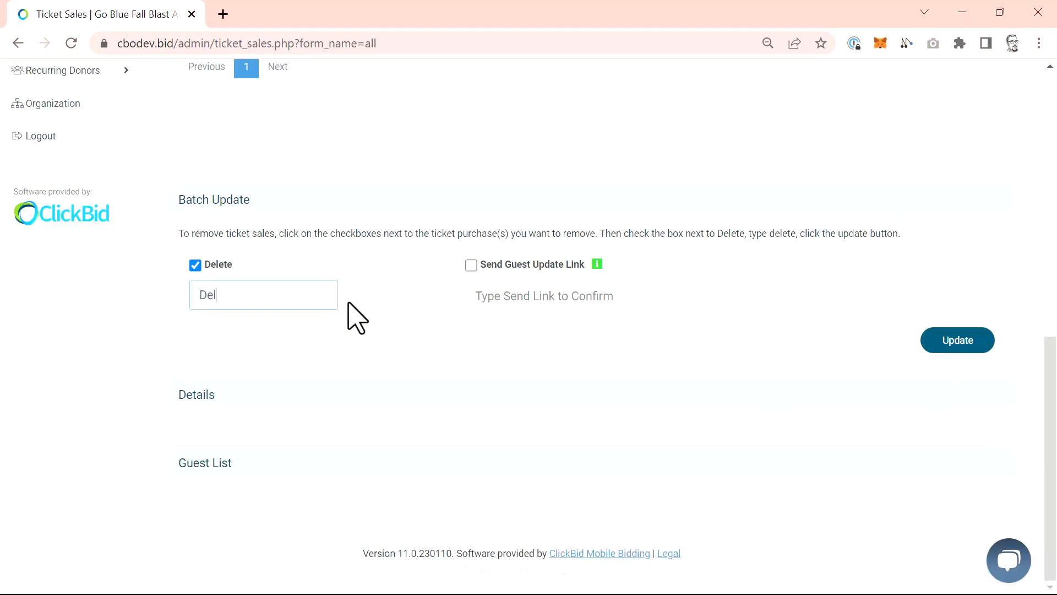
{"action": "left_click", "coordinate": [941, 346]}
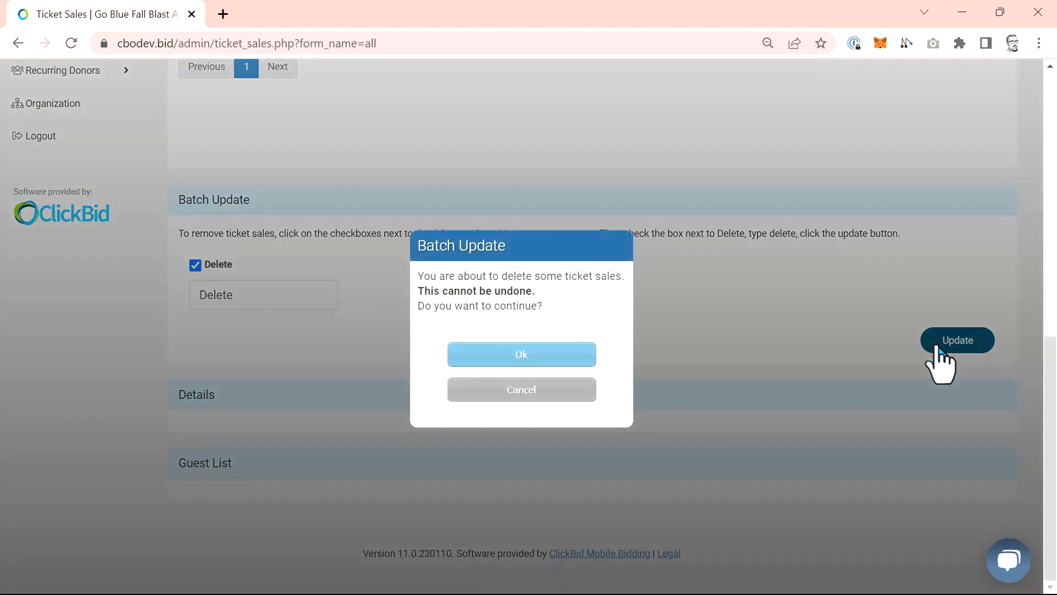
{"action": "left_click", "coordinate": [550, 354]}
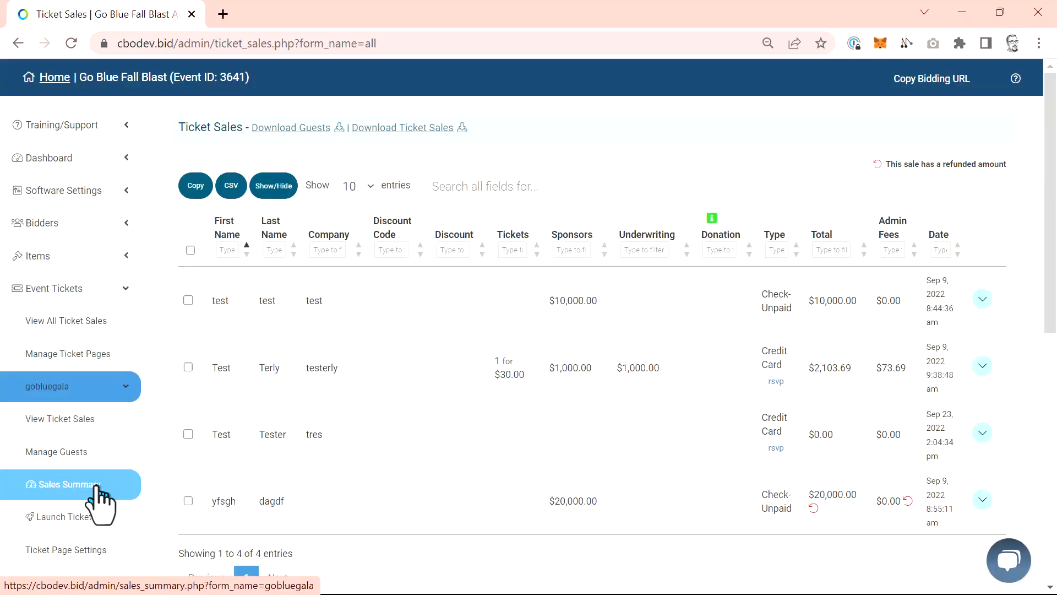
Open the sales summary of the gobluegala ticket page and review its sales figures.
{"action": "left_click", "coordinate": [97, 489]}
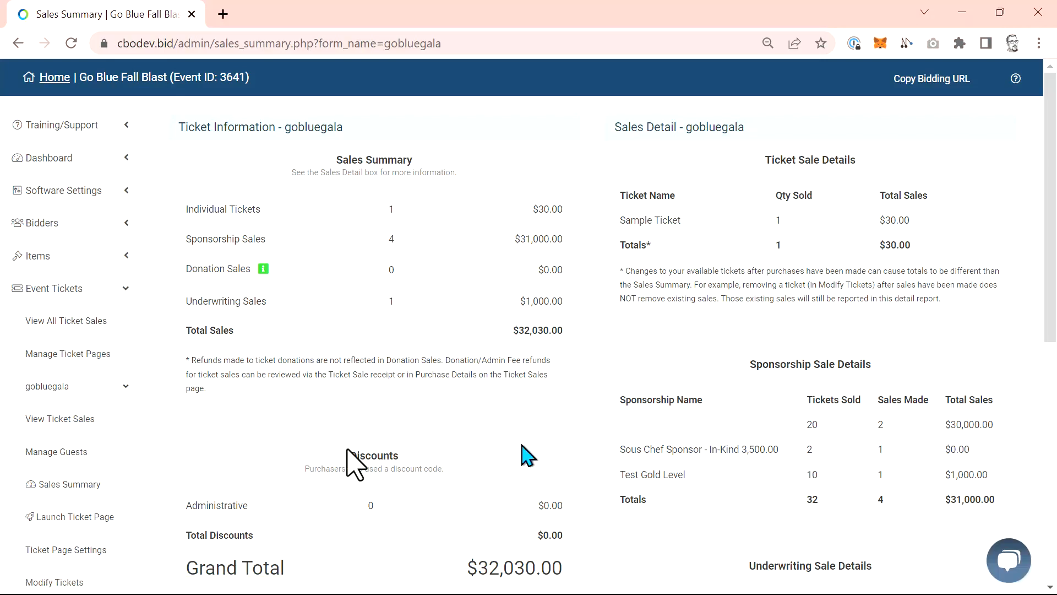
{"action": "scroll", "coordinate": [523, 454], "scroll_direction": "down", "scroll_amount": 9}
Return to the organization's active events and look through the event cards, including My Next Event.
{"action": "left_click", "coordinate": [104, 440]}
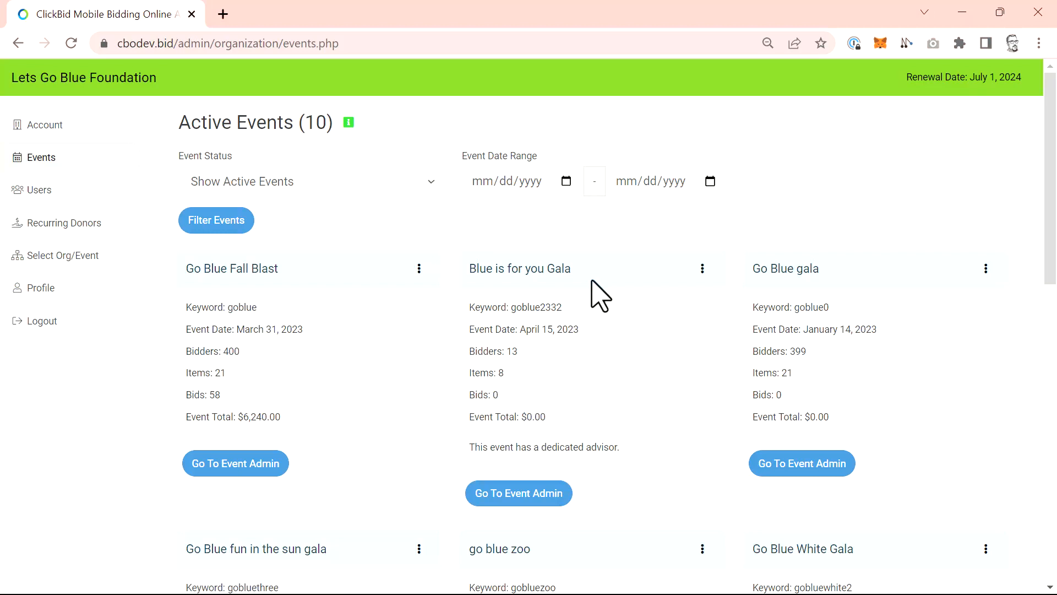
{"action": "scroll", "coordinate": [600, 295], "scroll_direction": "down", "scroll_amount": 13}
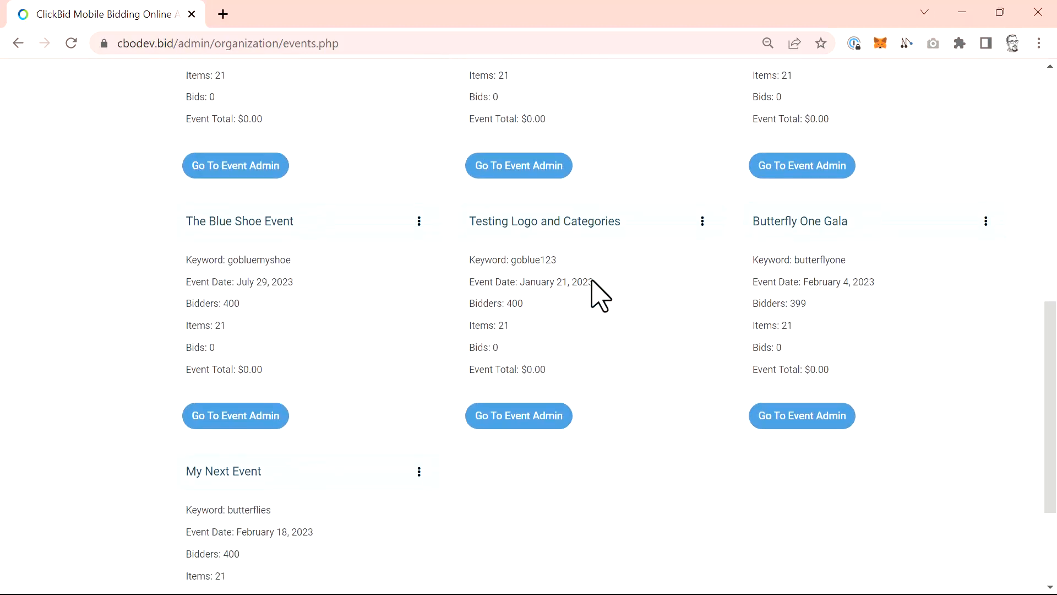
{"action": "scroll", "coordinate": [600, 295], "scroll_direction": "down", "scroll_amount": 1}
{"action": "scroll", "coordinate": [600, 296], "scroll_direction": "up", "scroll_amount": 14}
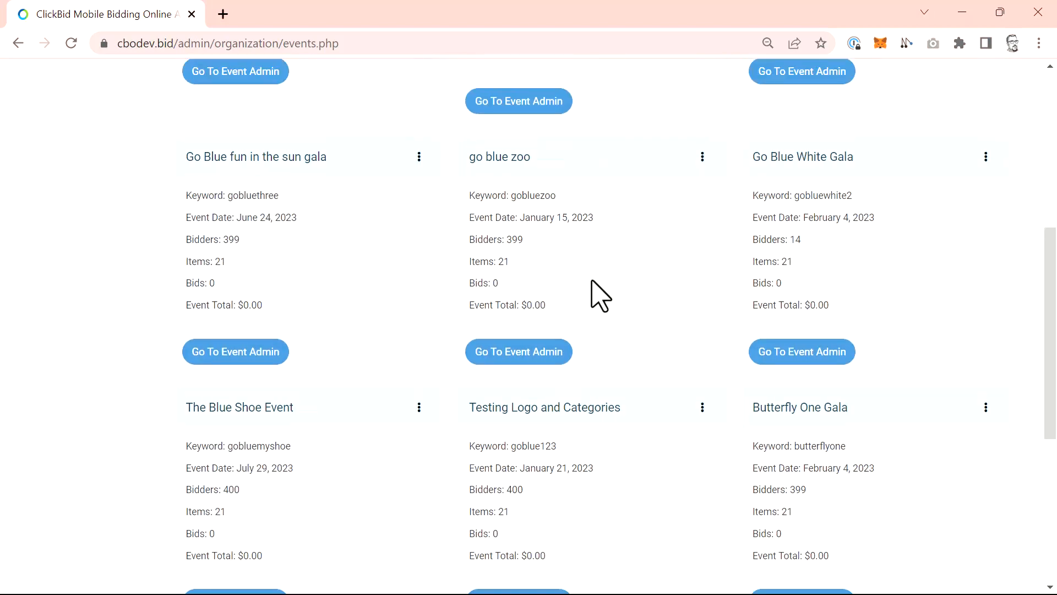